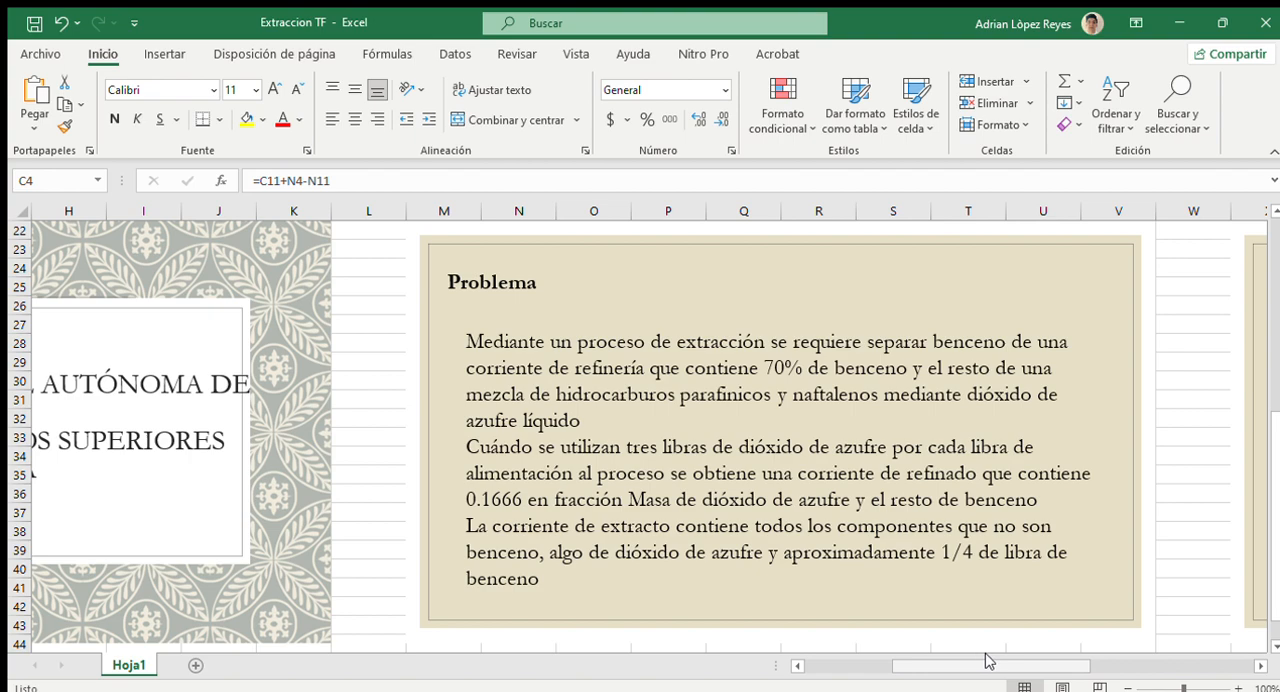
Review the extraction problem statement, the general and component balance equations, and the M4 formula in C4 of the stream diagram
{"action": "left_click_drag", "start_coordinate": [965, 662], "coordinate": [1090, 663]}
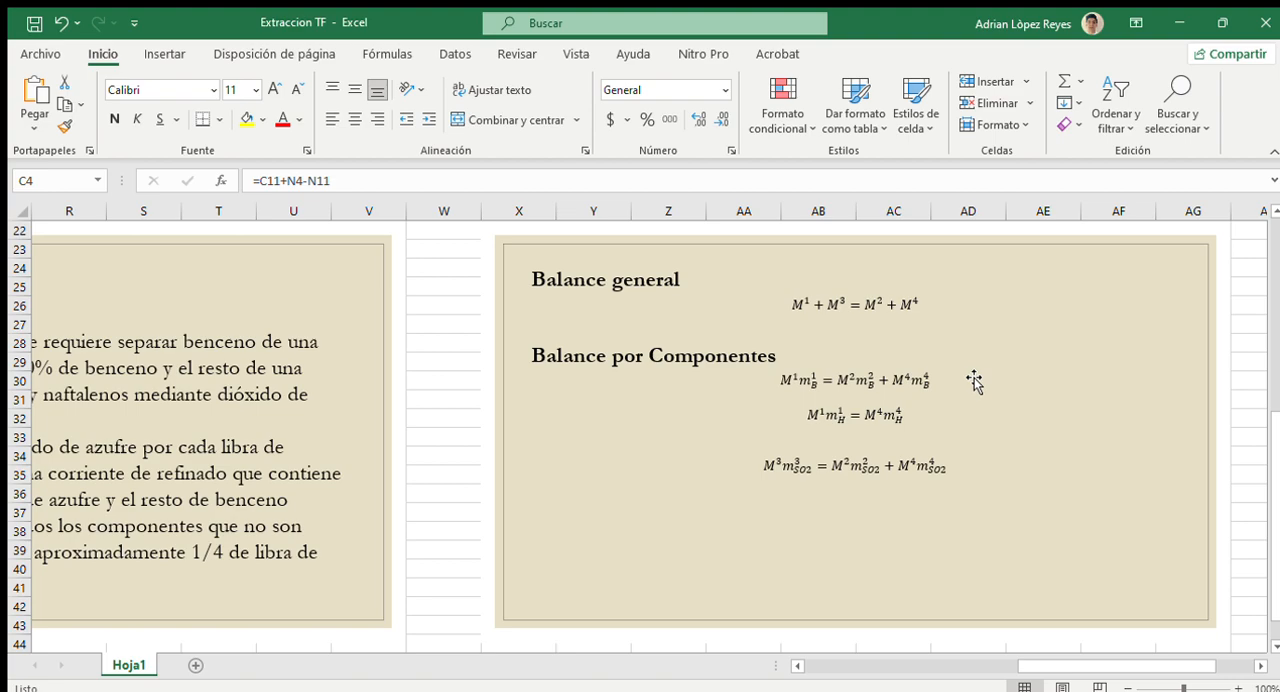
{"action": "left_click_drag", "start_coordinate": [1085, 665], "coordinate": [860, 660]}
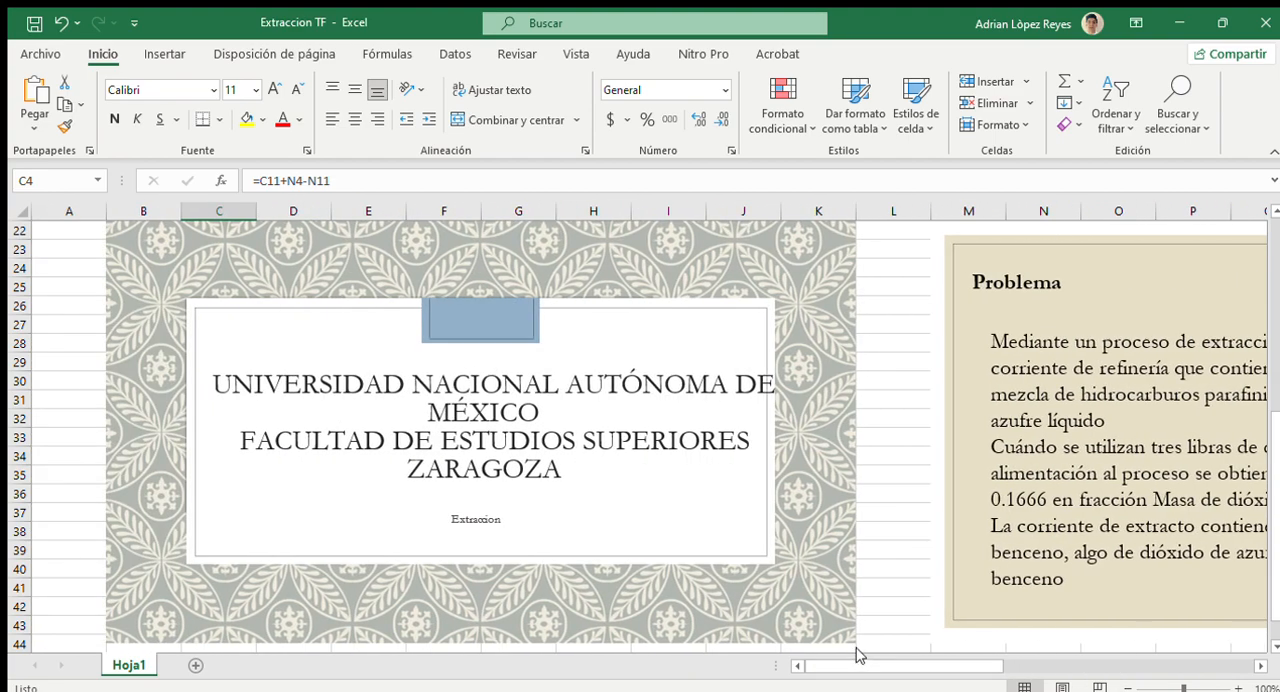
{"action": "left_click_drag", "start_coordinate": [1270, 466], "coordinate": [1257, 238]}
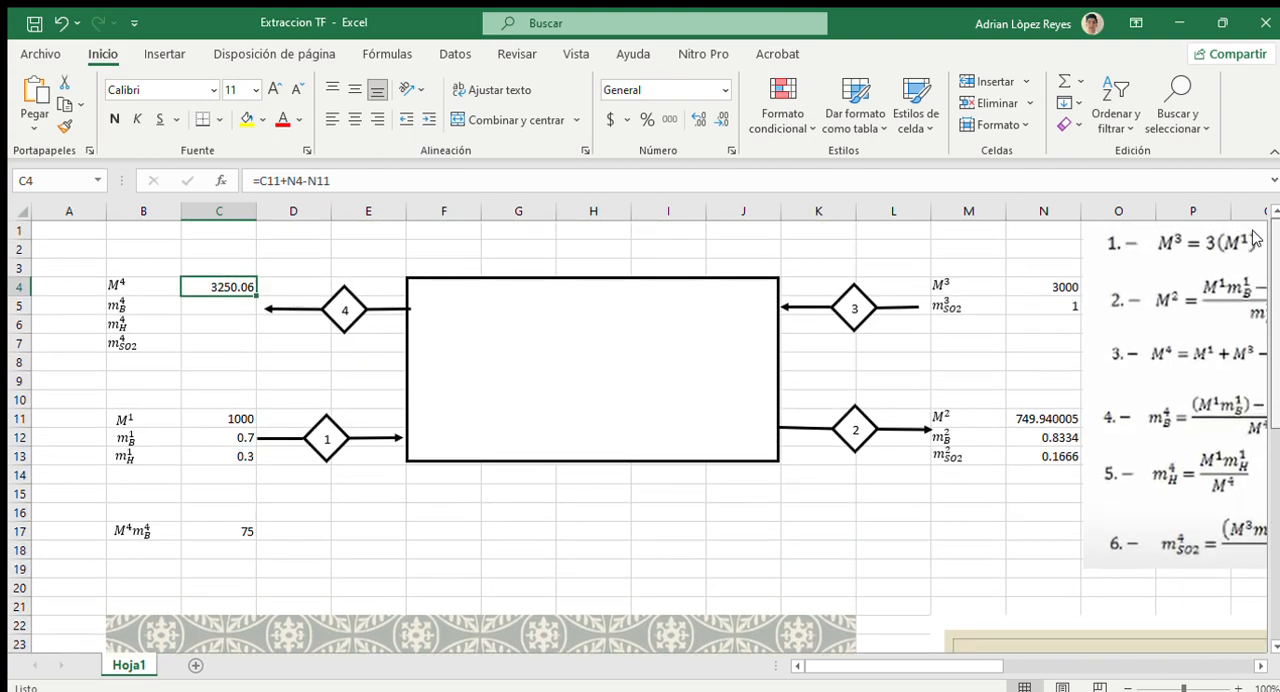
{"action": "left_click", "coordinate": [1262, 182]}
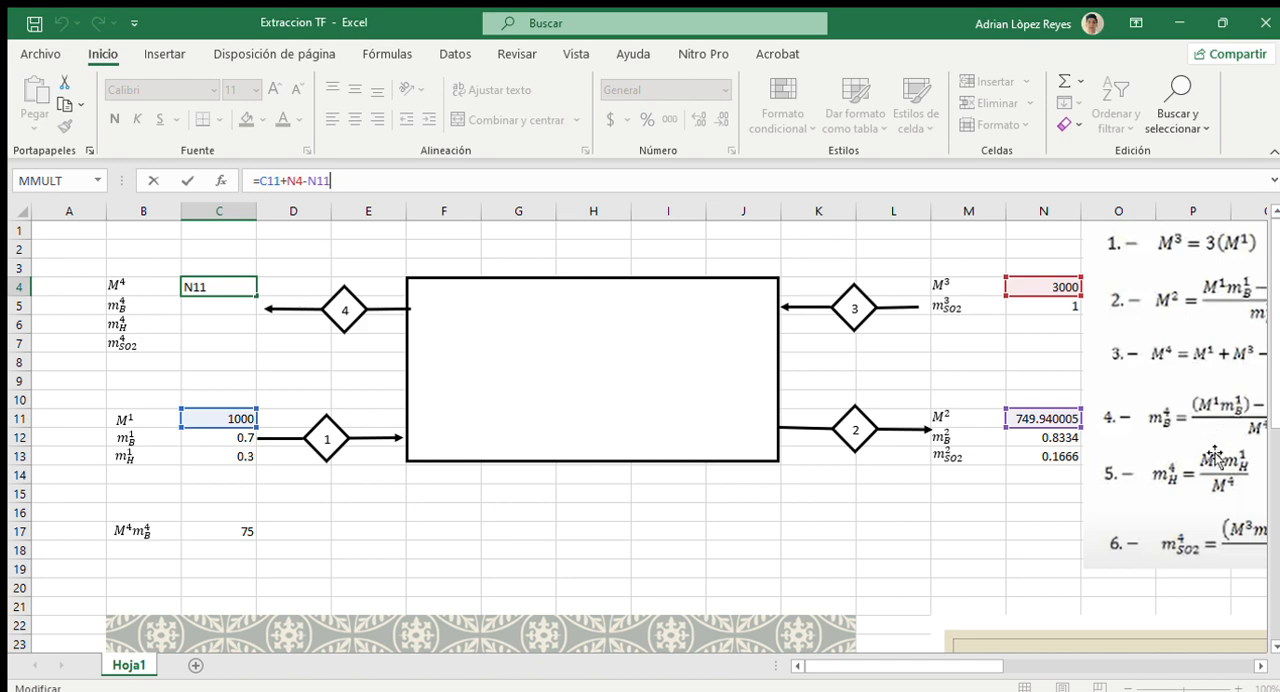
{"action": "mouse_move", "coordinate": [903, 665]}
{"action": "left_mouse_down"}
{"action": "mouse_move", "coordinate": [1003, 660]}
{"action": "mouse_move", "coordinate": [893, 667]}
{"action": "left_mouse_up"}
{"action": "key", "text": "ctrl+Return"}
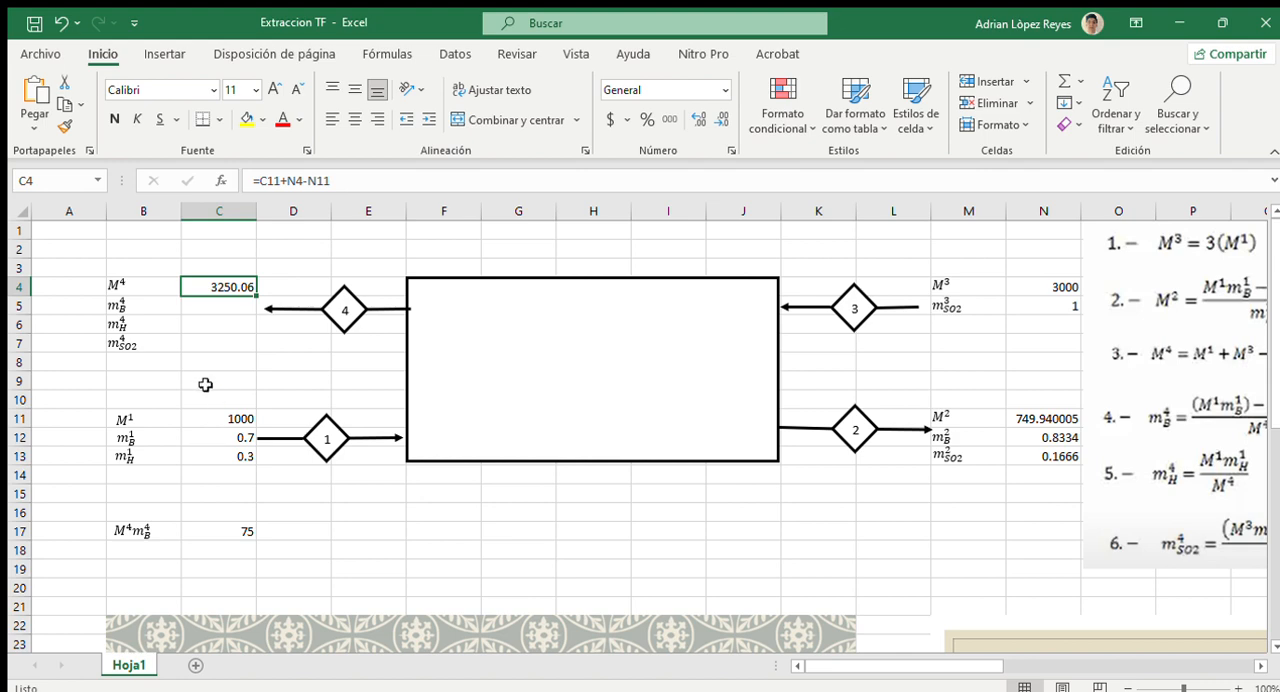
Examine the given flow and mass fractions of streams 1, 2 and 3, and the formulas behind M3, M2 and M4
{"action": "left_click", "coordinate": [205, 421]}
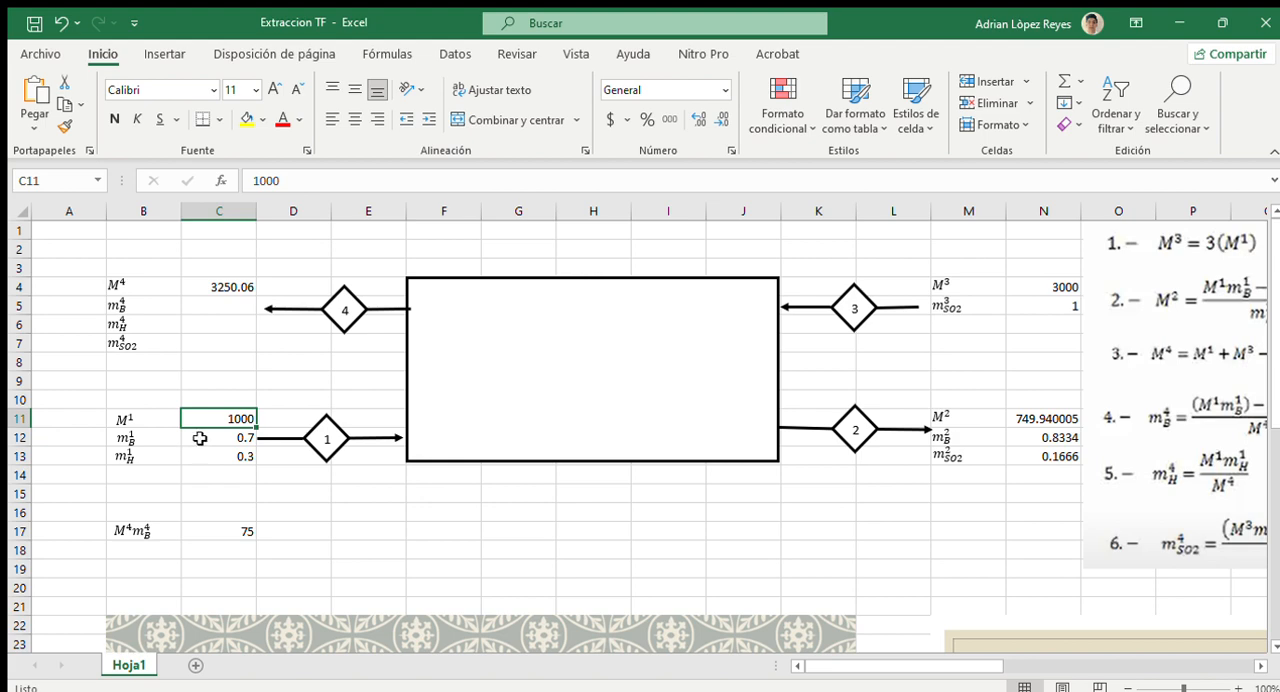
{"action": "left_click", "coordinate": [200, 438]}
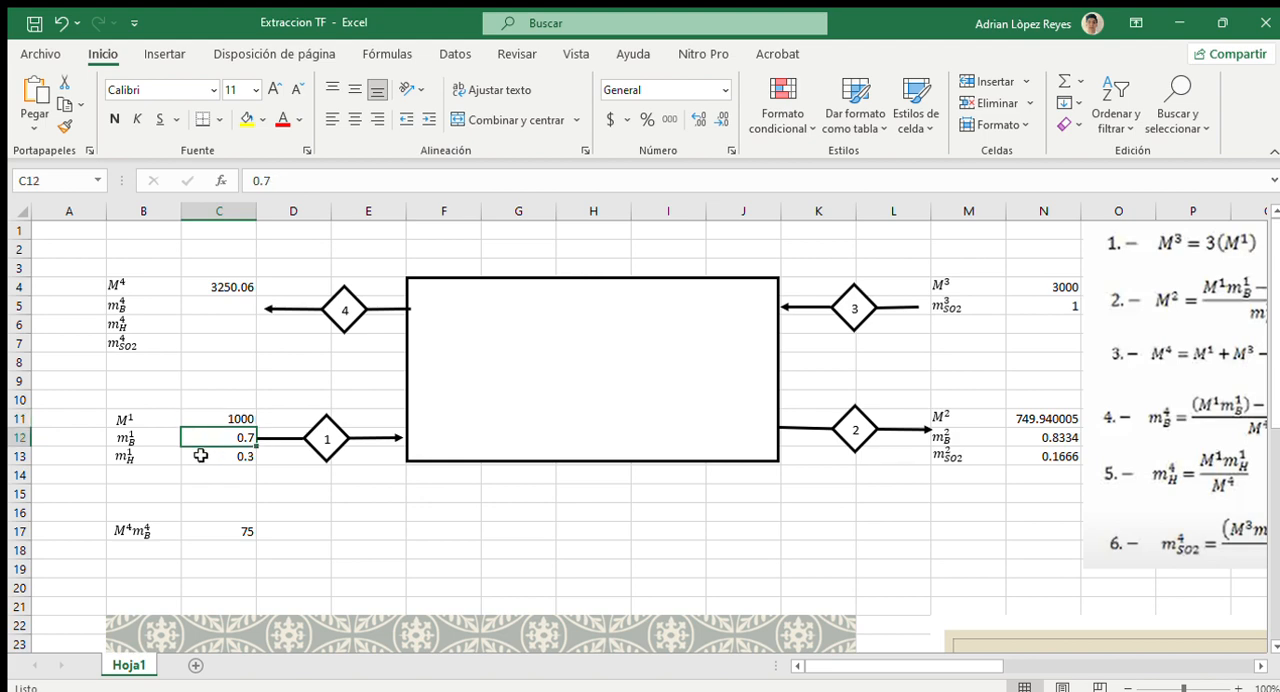
{"action": "left_click", "coordinate": [205, 458]}
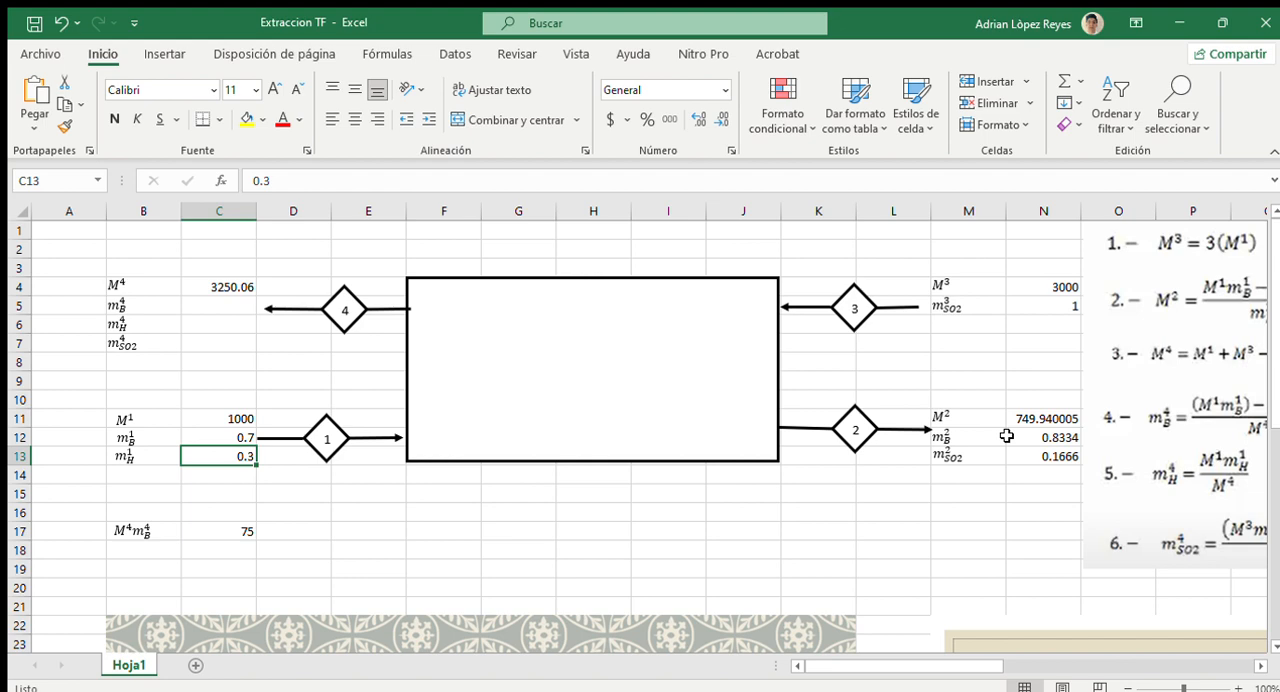
{"action": "left_click", "coordinate": [1008, 437]}
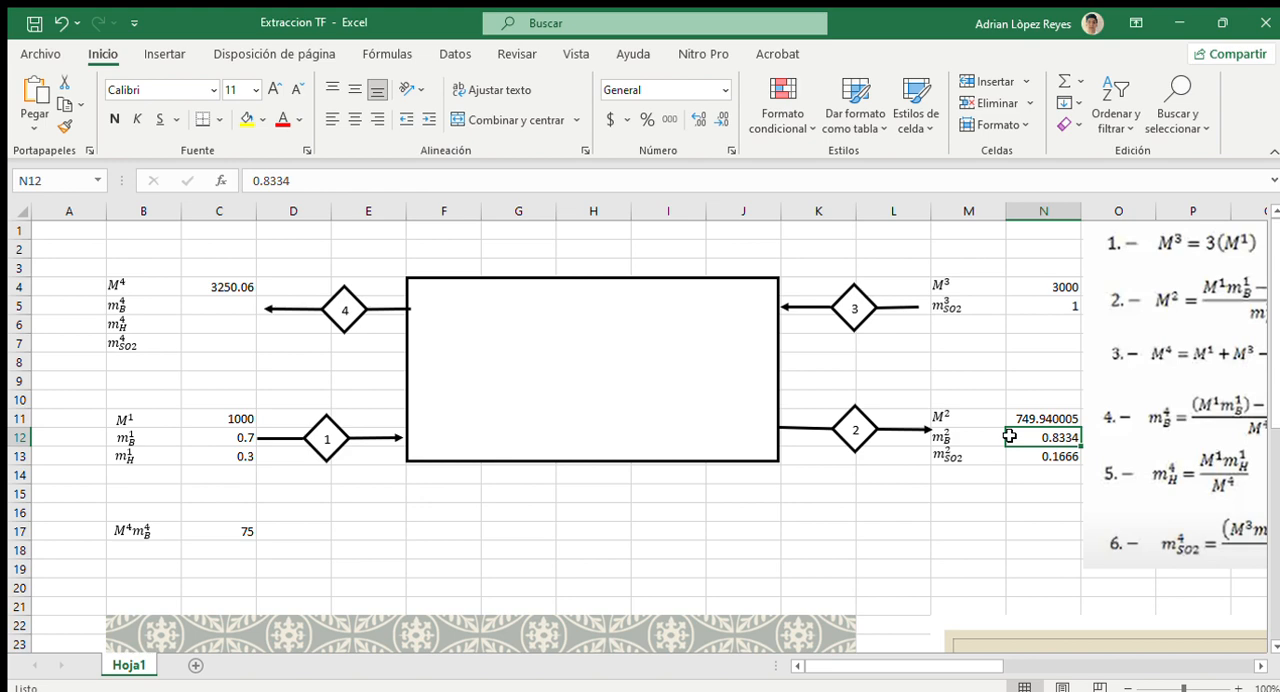
{"action": "left_click", "coordinate": [1013, 464]}
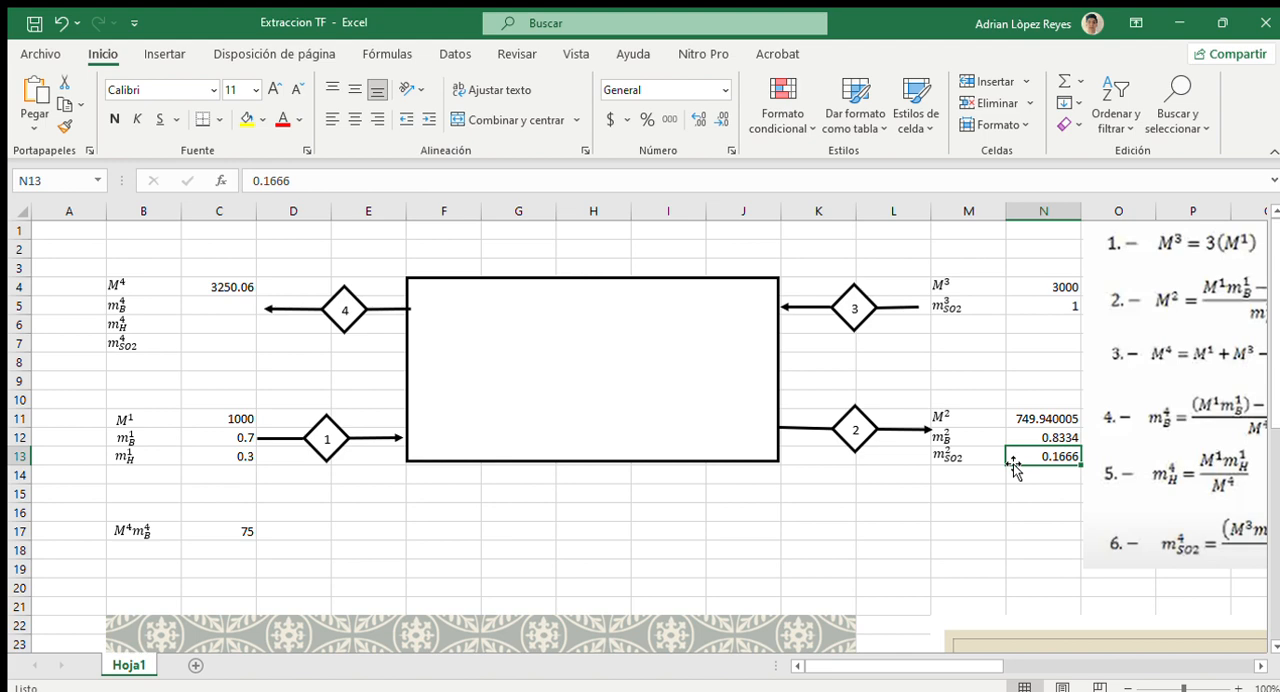
{"action": "left_click", "coordinate": [1018, 307]}
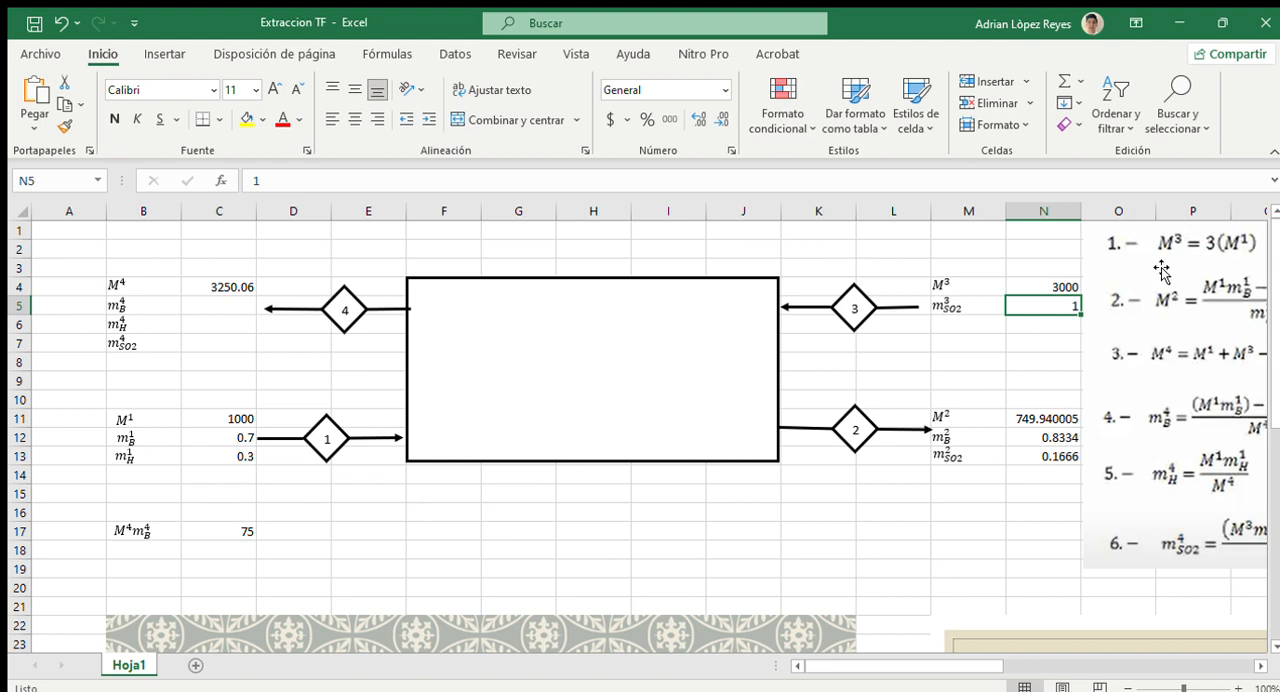
{"action": "left_click", "coordinate": [1029, 285]}
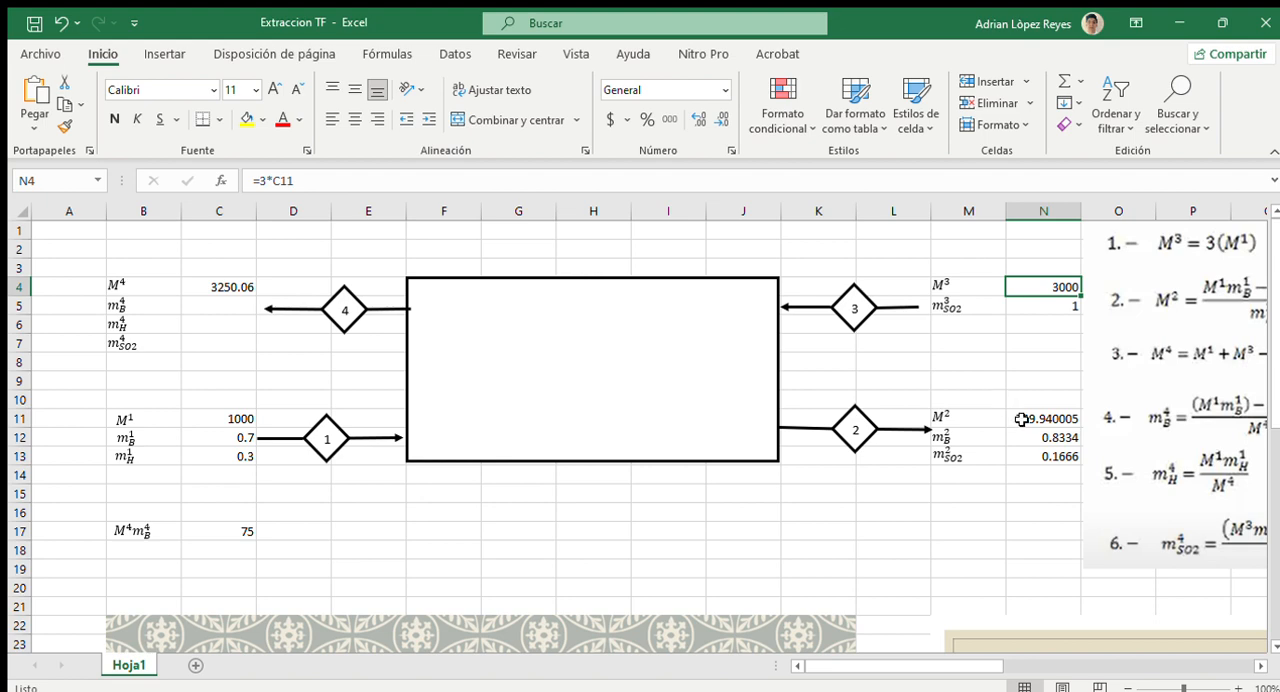
{"action": "left_click", "coordinate": [1020, 420]}
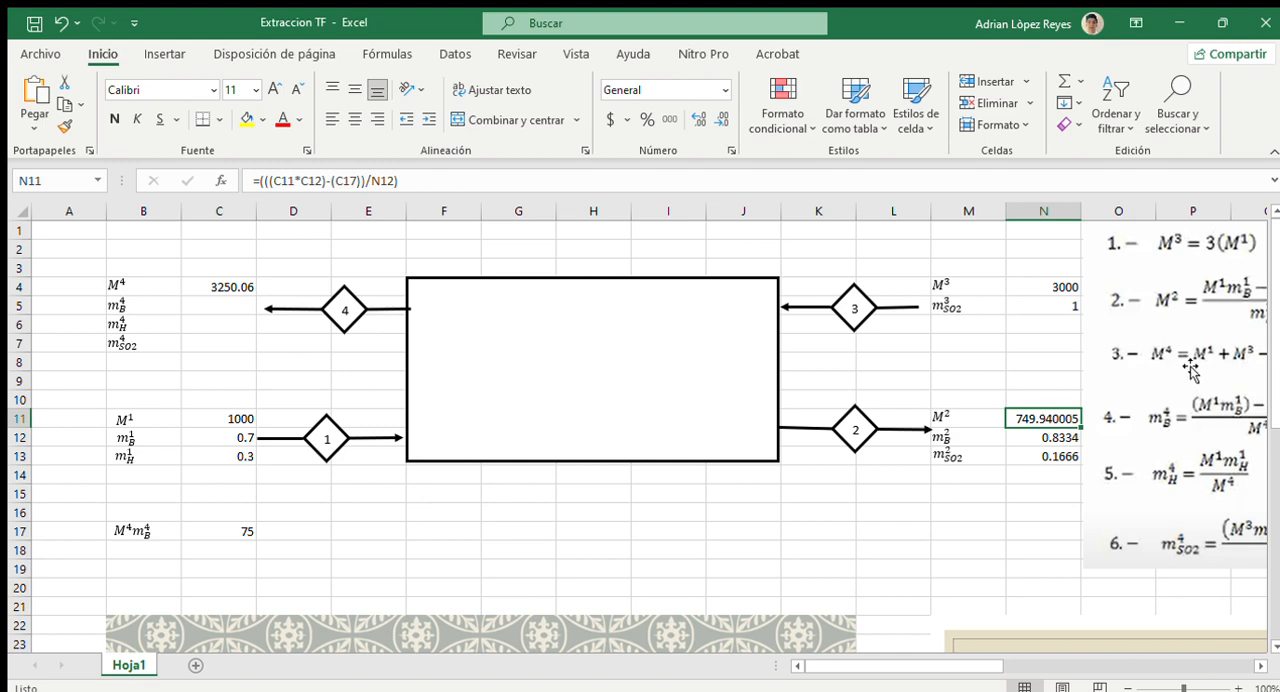
{"action": "left_click", "coordinate": [200, 287]}
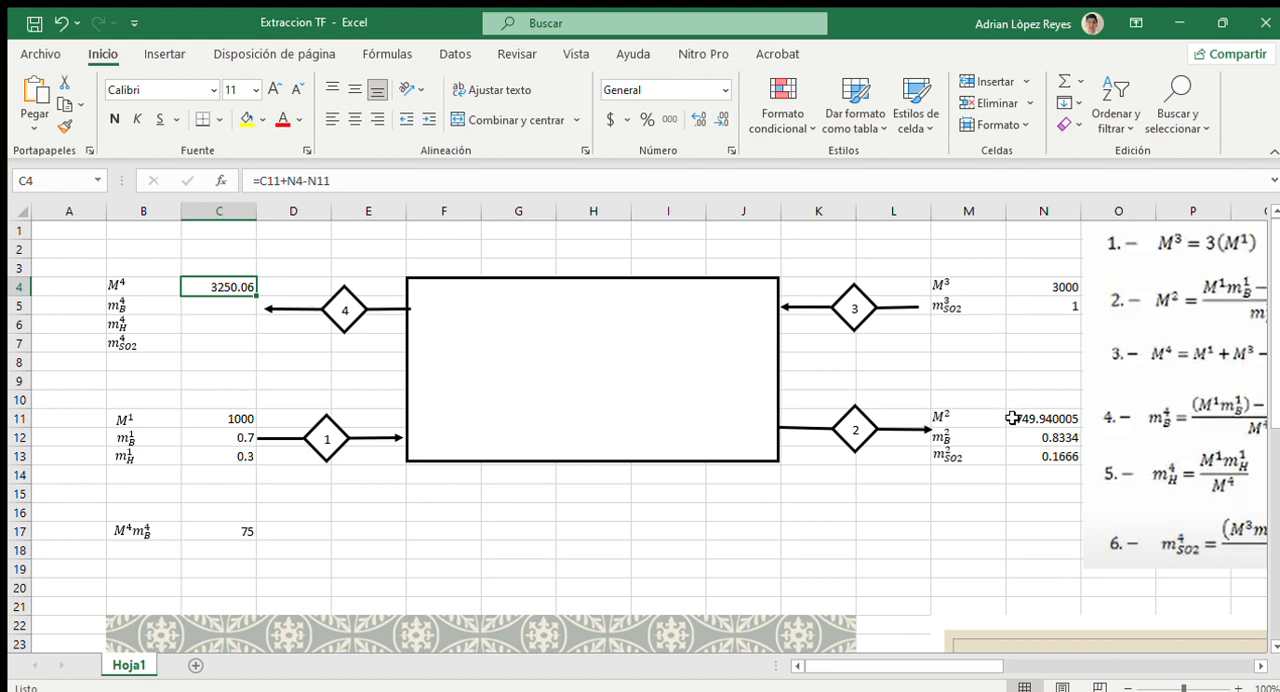
Calculate the benzene mass fraction of stream 4 in C5 with the formula =(((C11*C12)-(N11*N12))/C4)
{"action": "left_click", "coordinate": [199, 308]}
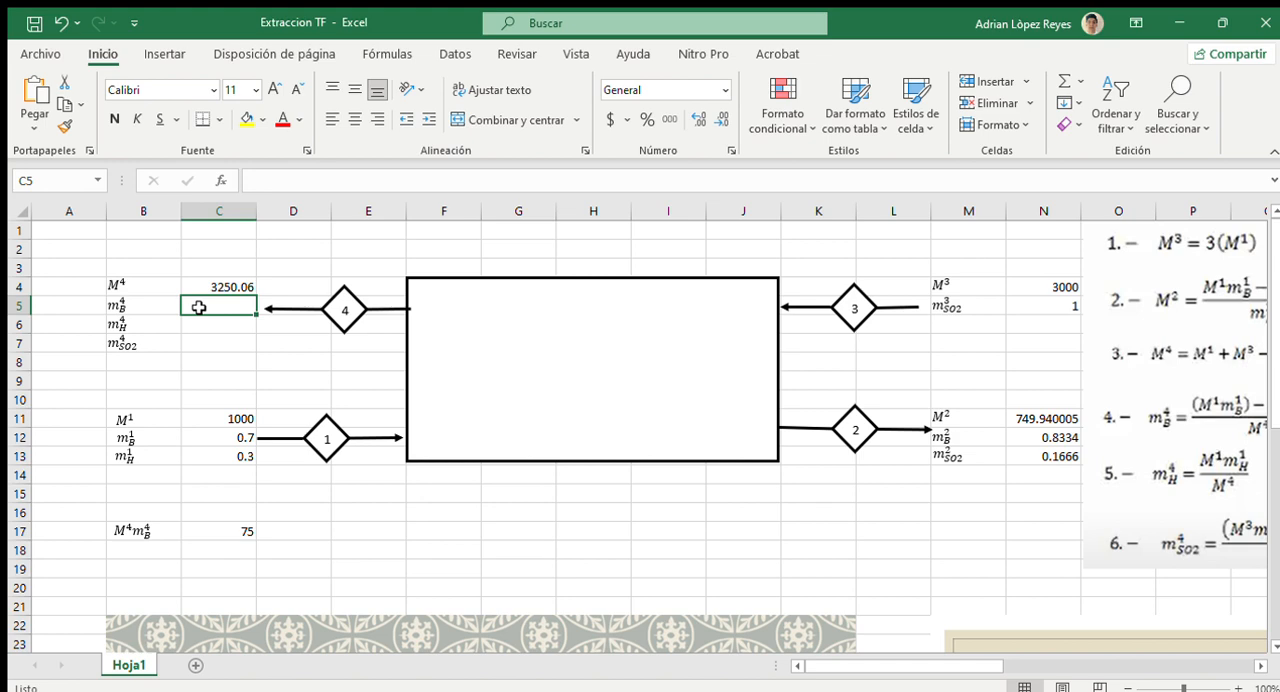
{"action": "type", "text": "="}
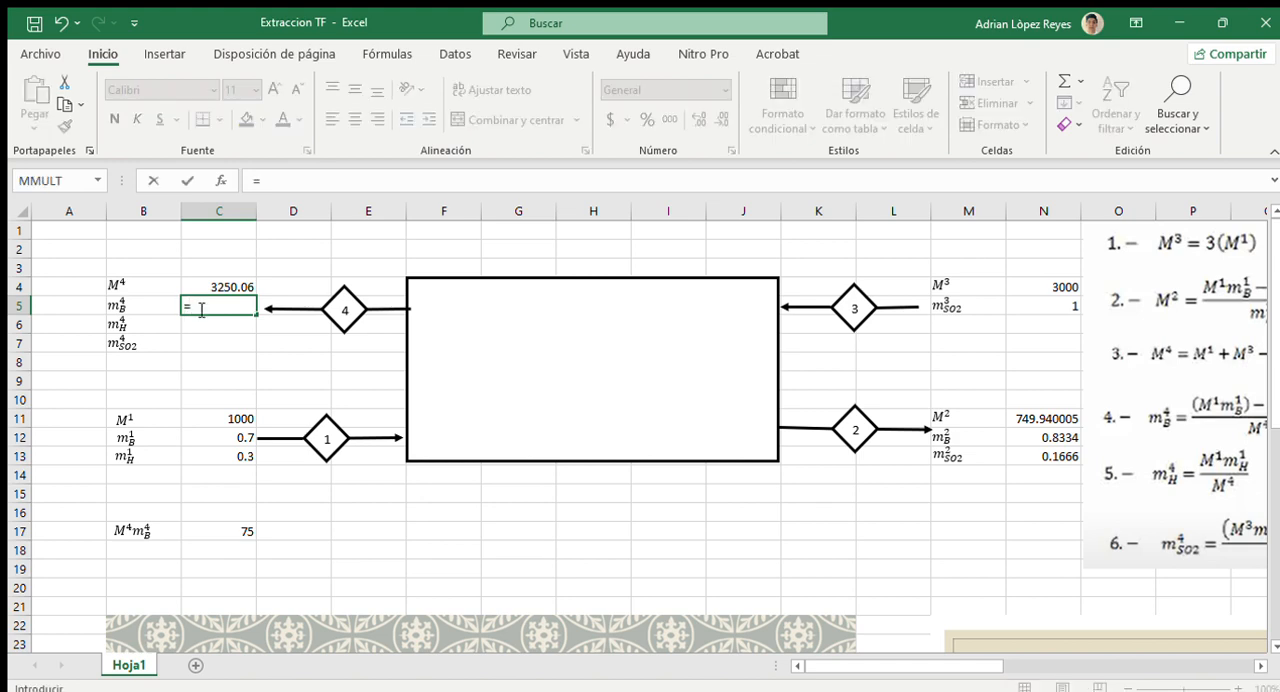
{"action": "type", "text": "((("}
{"action": "left_click", "coordinate": [199, 420]}
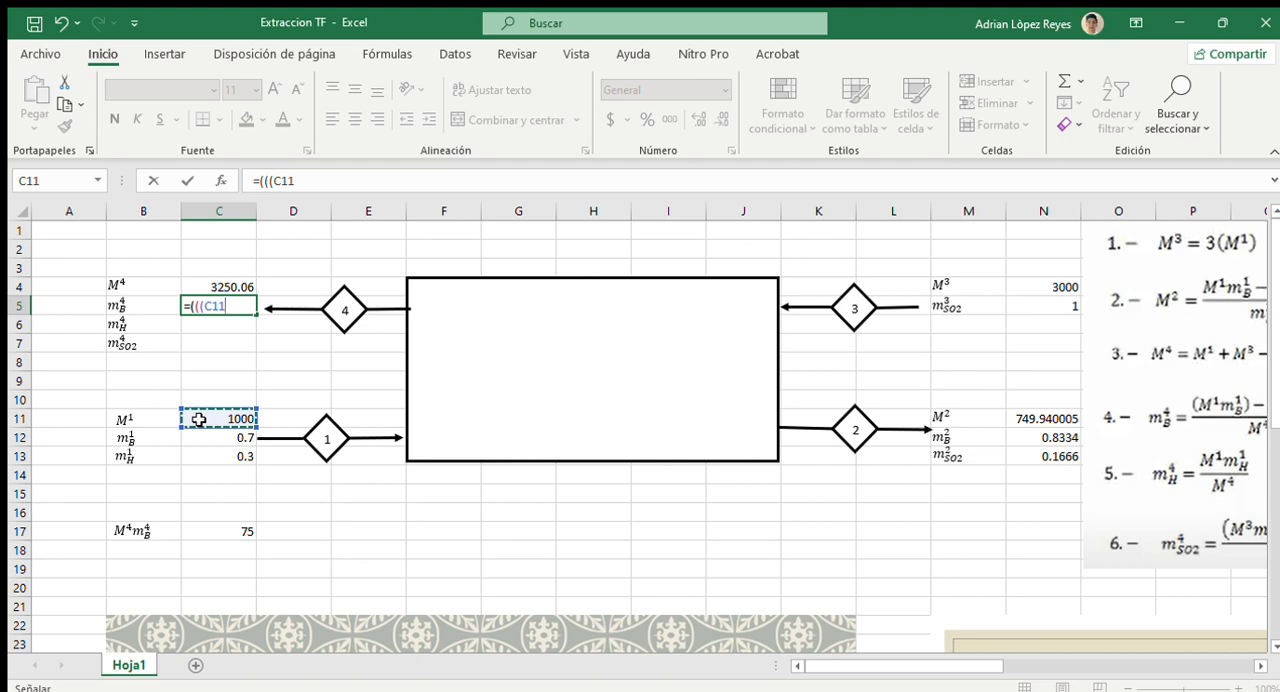
{"action": "type", "text": "*"}
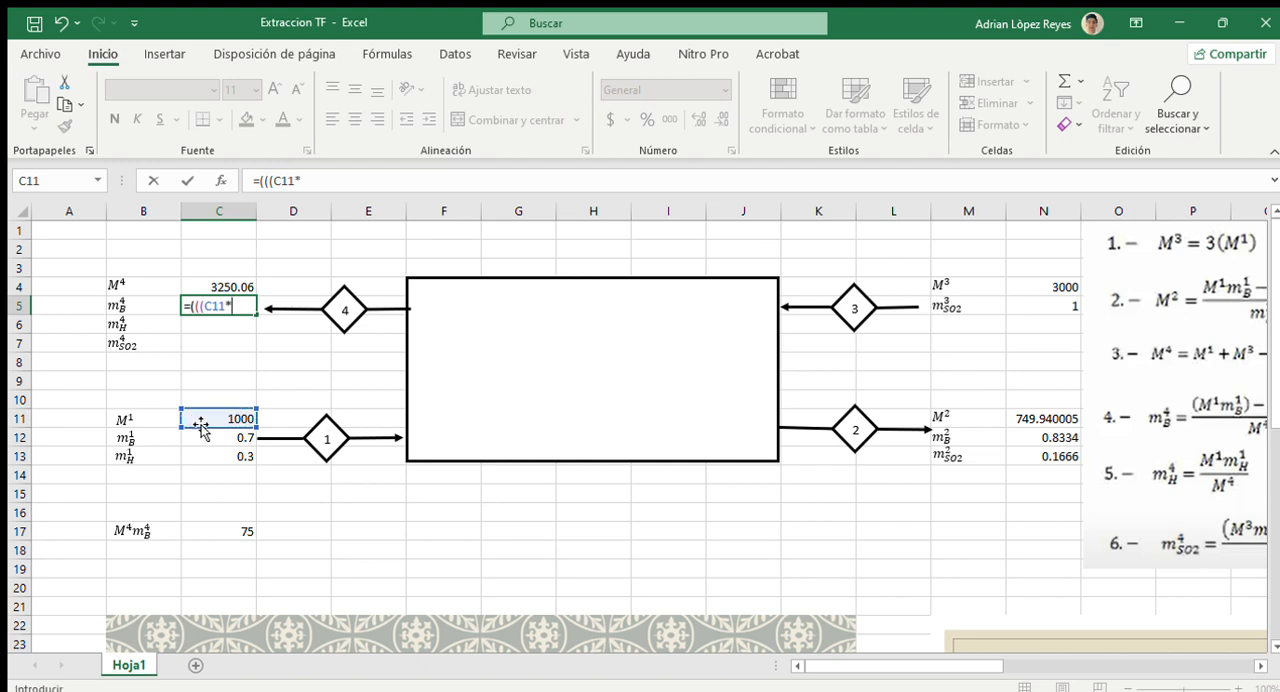
{"action": "left_click", "coordinate": [203, 439]}
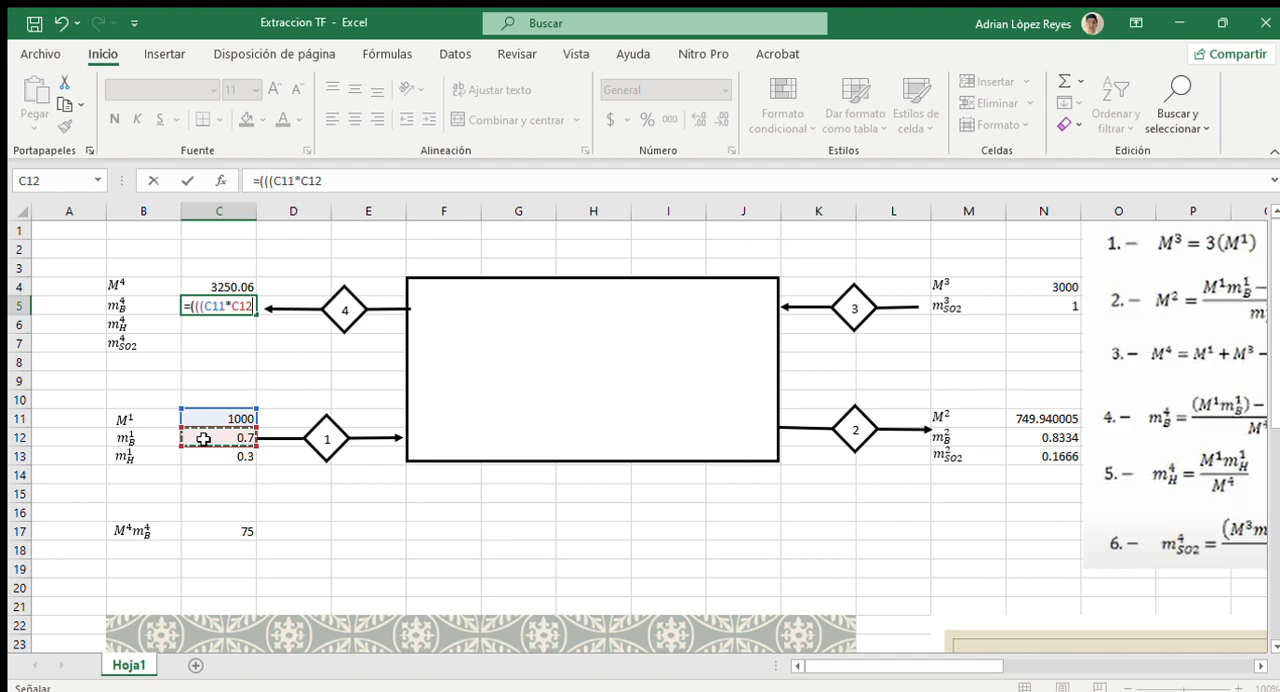
{"action": "type", "text": ")"}
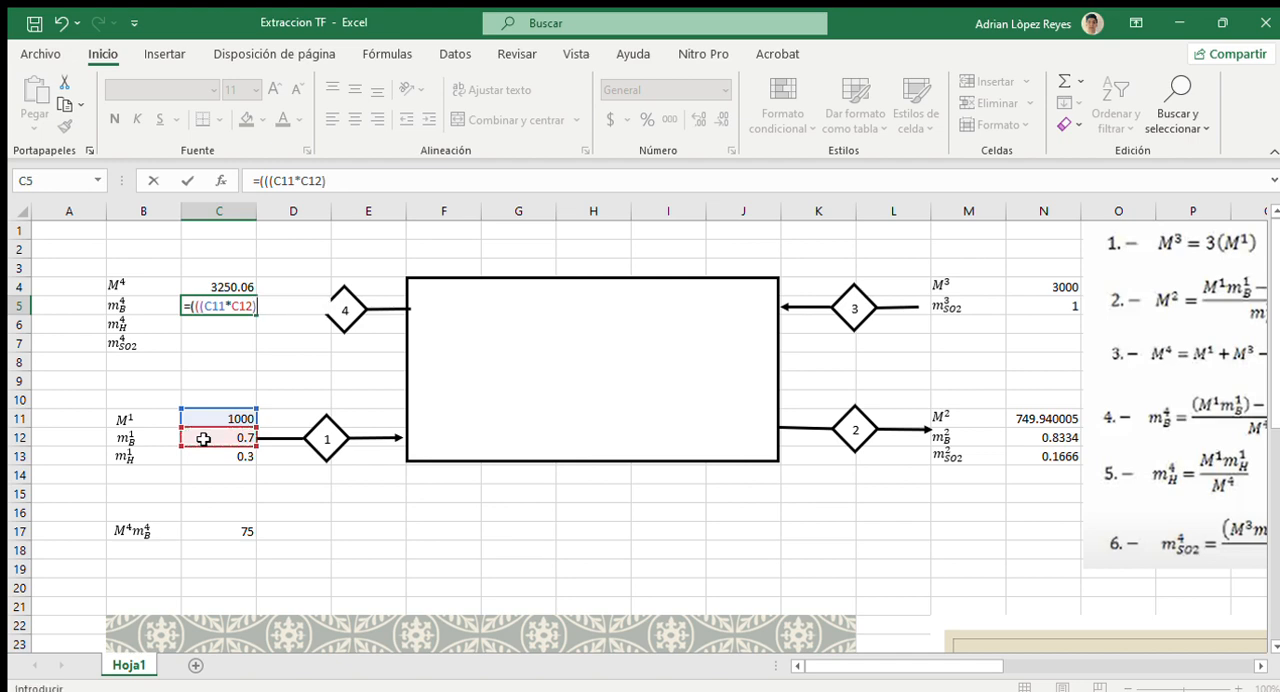
{"action": "type", "text": "-("}
{"action": "left_click", "coordinate": [1016, 427]}
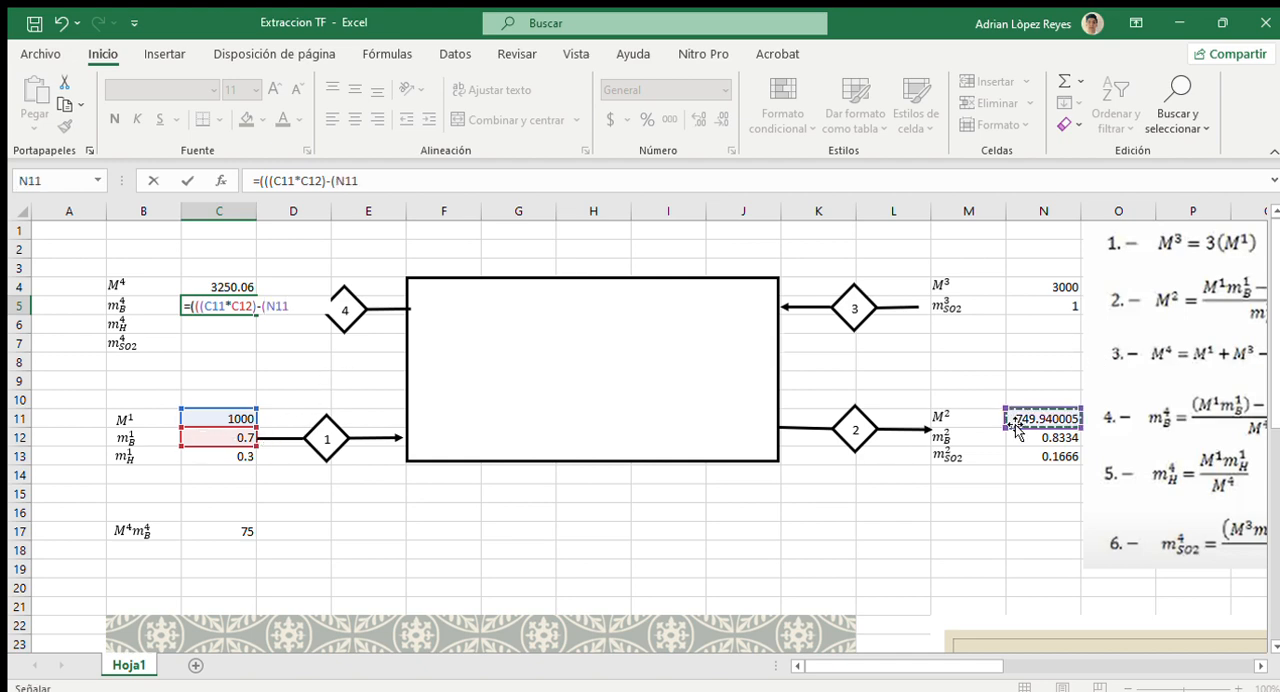
{"action": "type", "text": "*"}
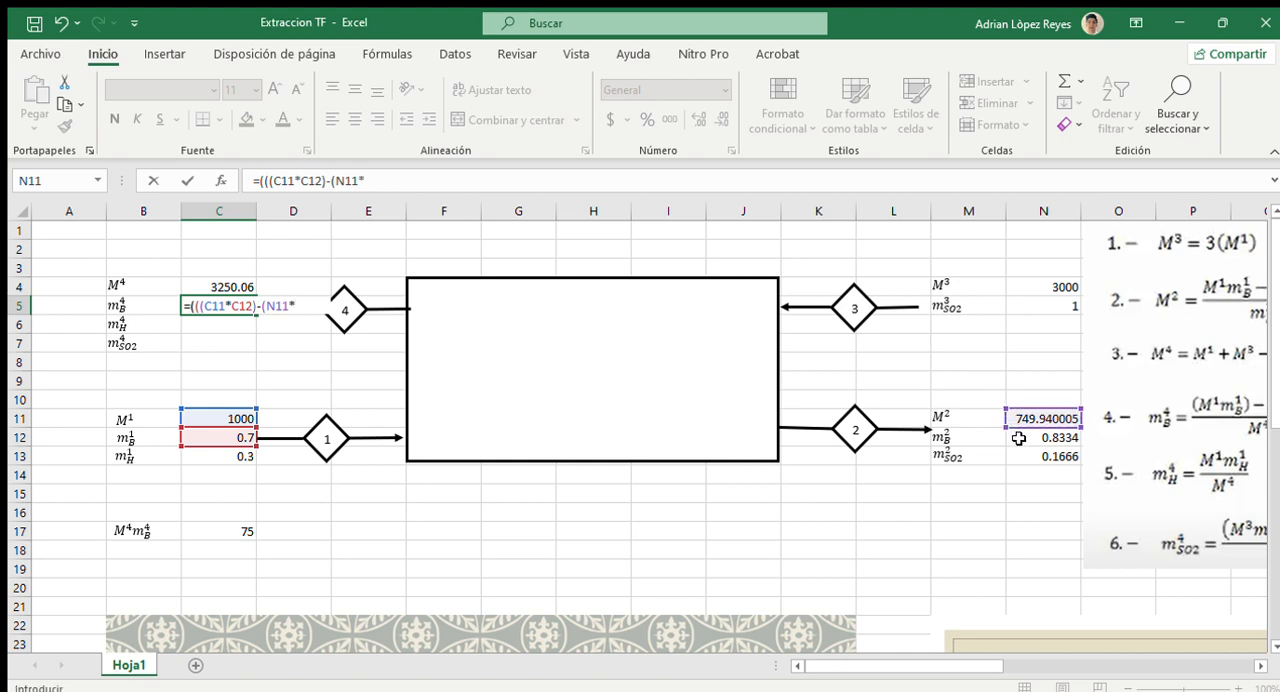
{"action": "left_click", "coordinate": [1018, 438]}
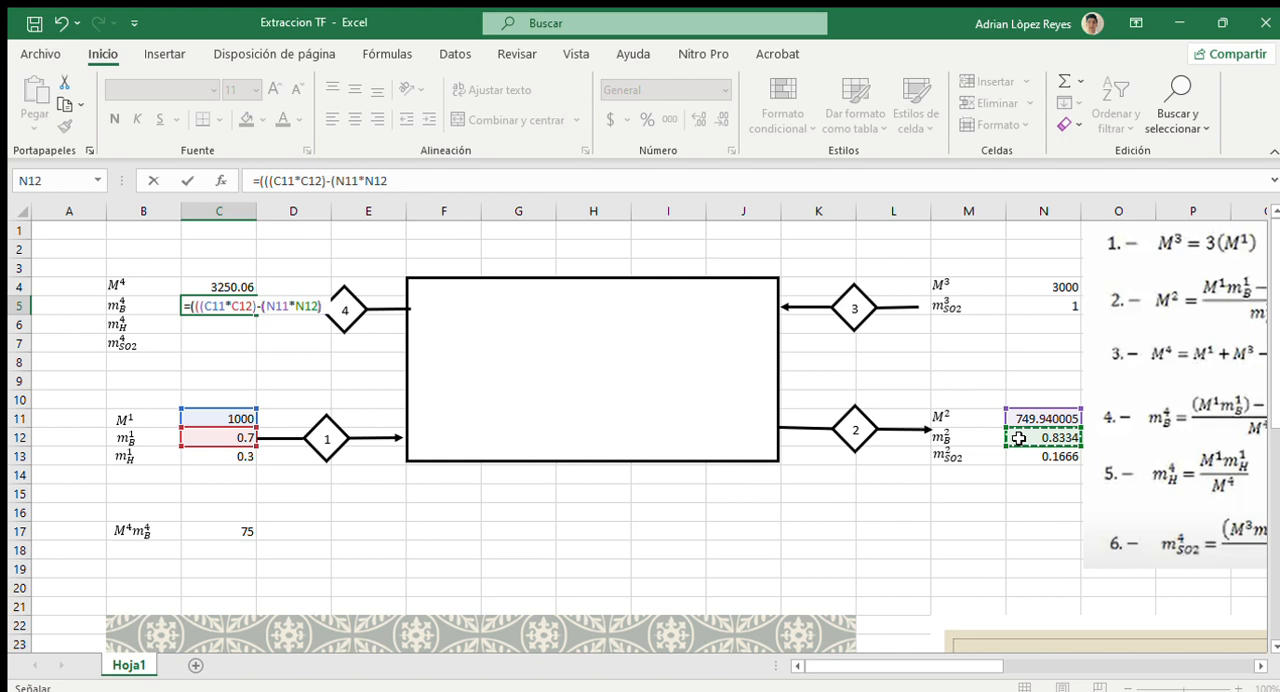
{"action": "type", "text": "))/"}
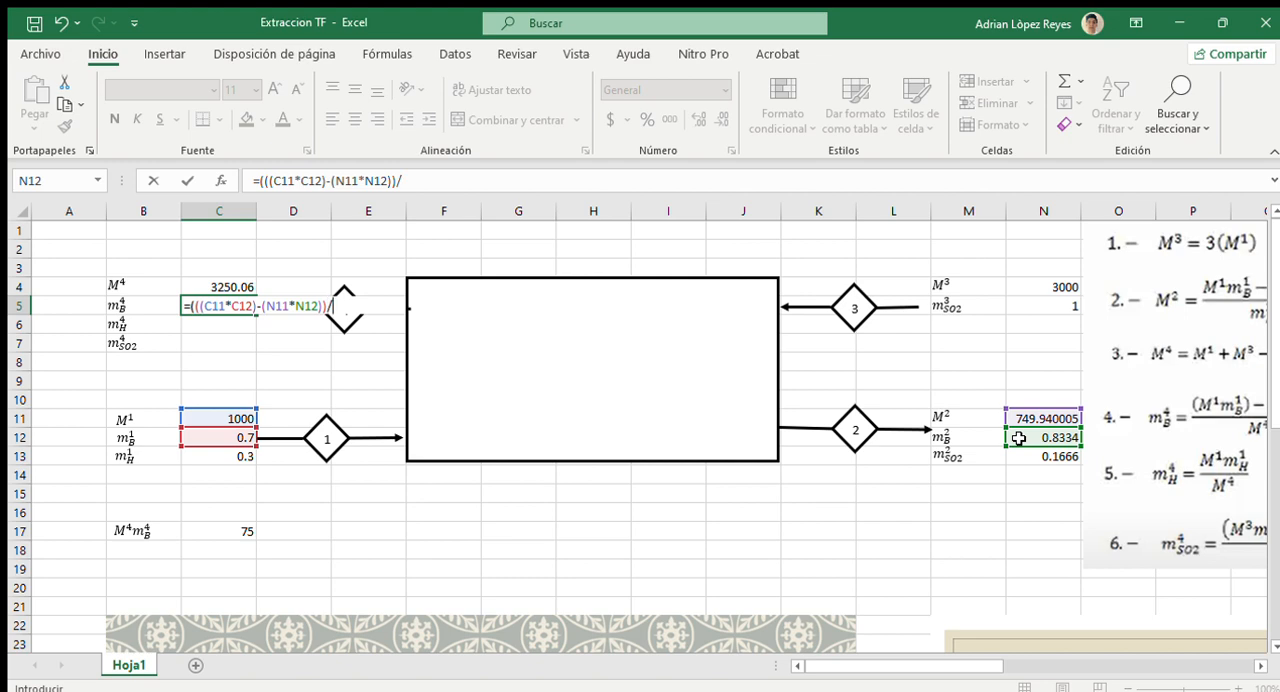
{"action": "left_click", "coordinate": [194, 287]}
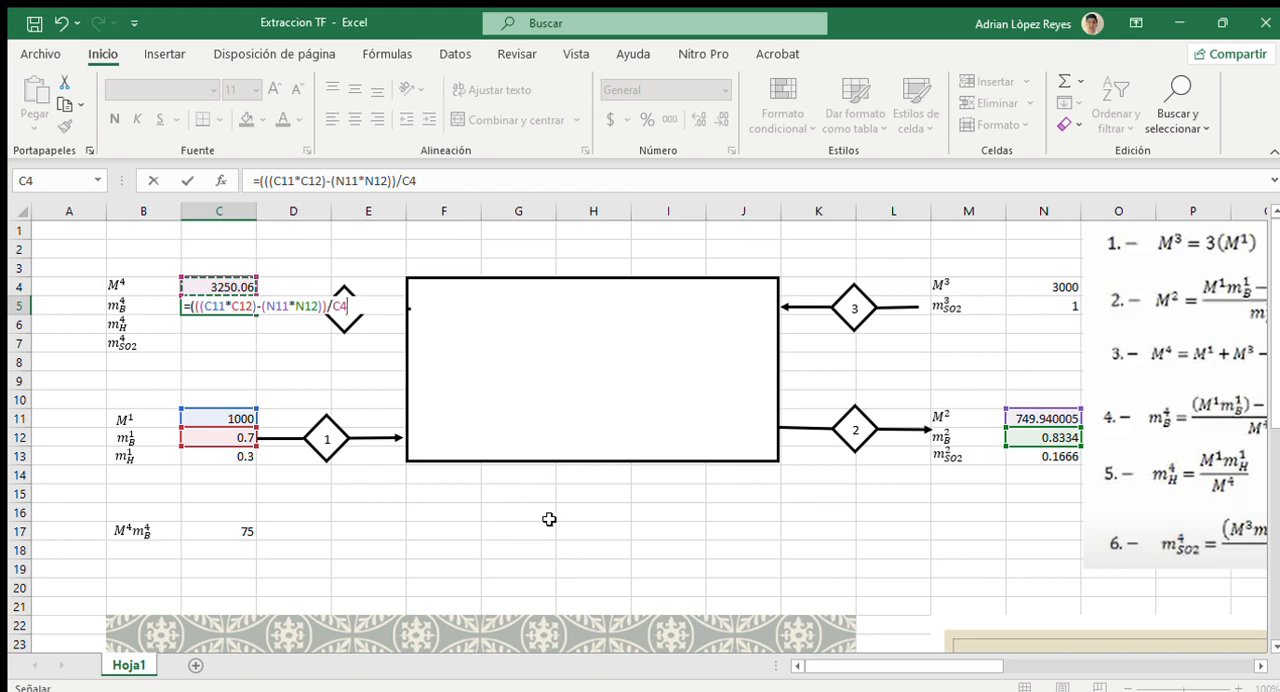
{"action": "key", "text": "Return"}
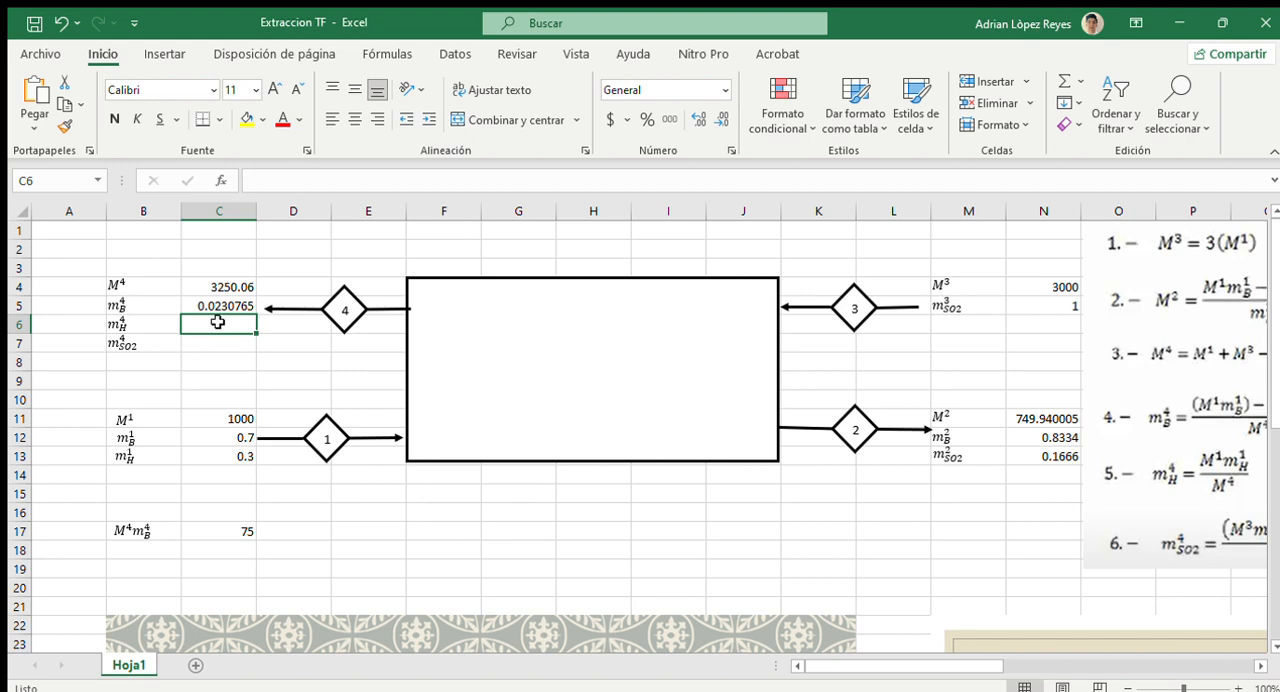
Calculate the hydrocarbon mass fraction of stream 4 in C6 with the formula =((C11*C13)/C4)
{"action": "type", "text": "="}
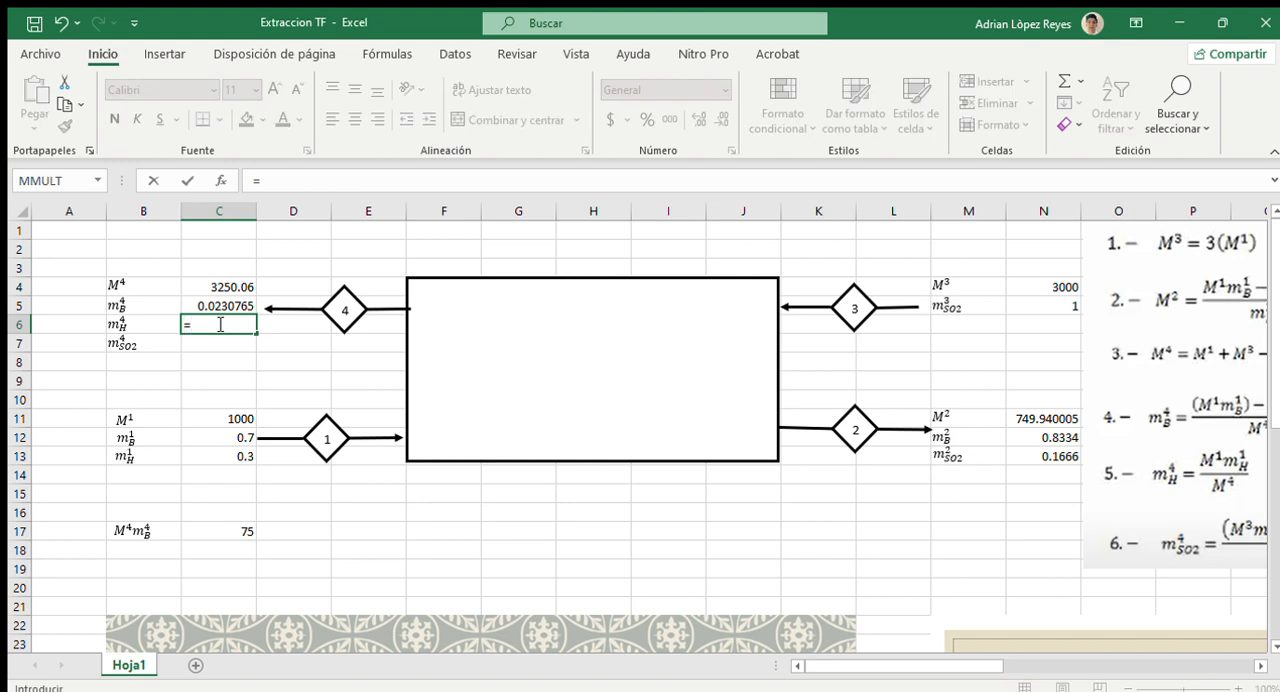
{"action": "type", "text": "(("}
{"action": "left_click", "coordinate": [203, 417]}
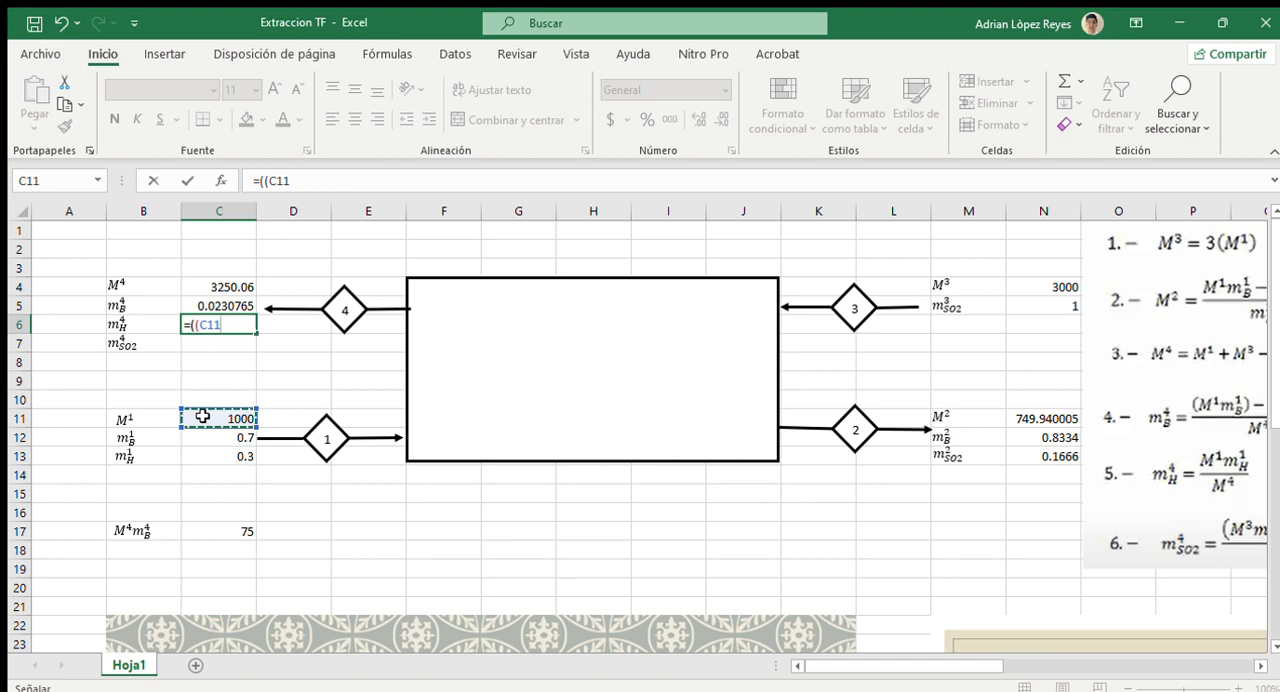
{"action": "type", "text": "*"}
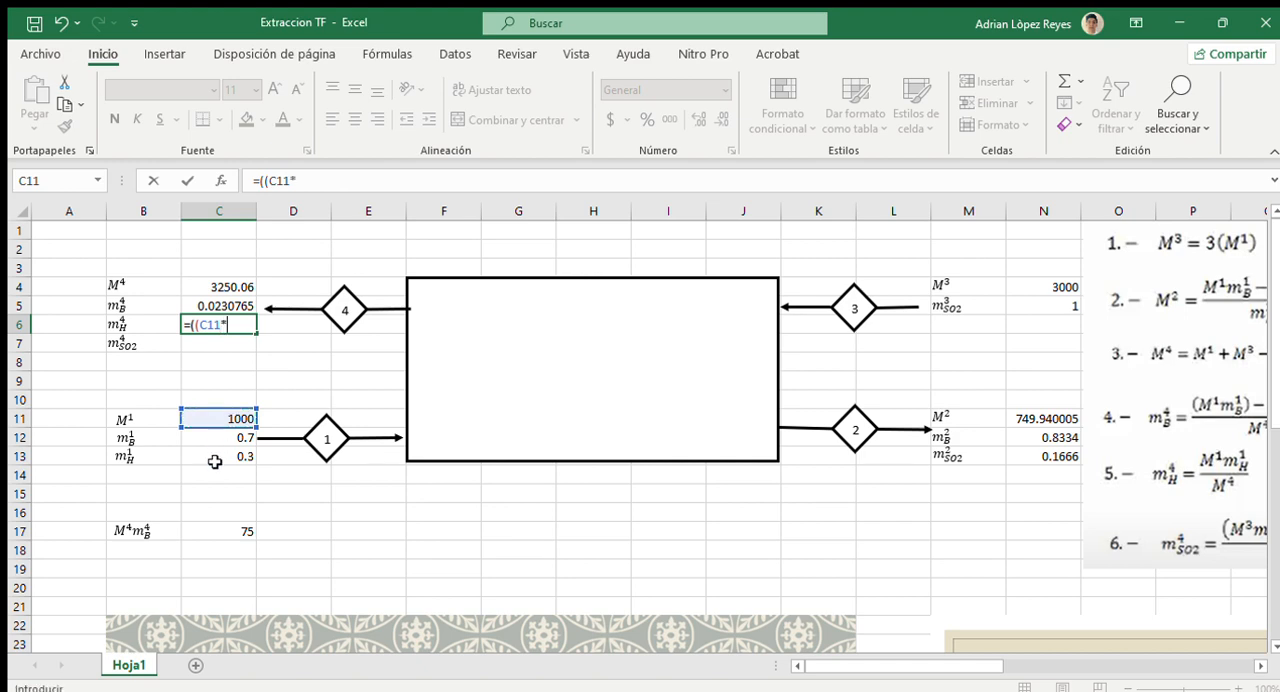
{"action": "left_click", "coordinate": [215, 455]}
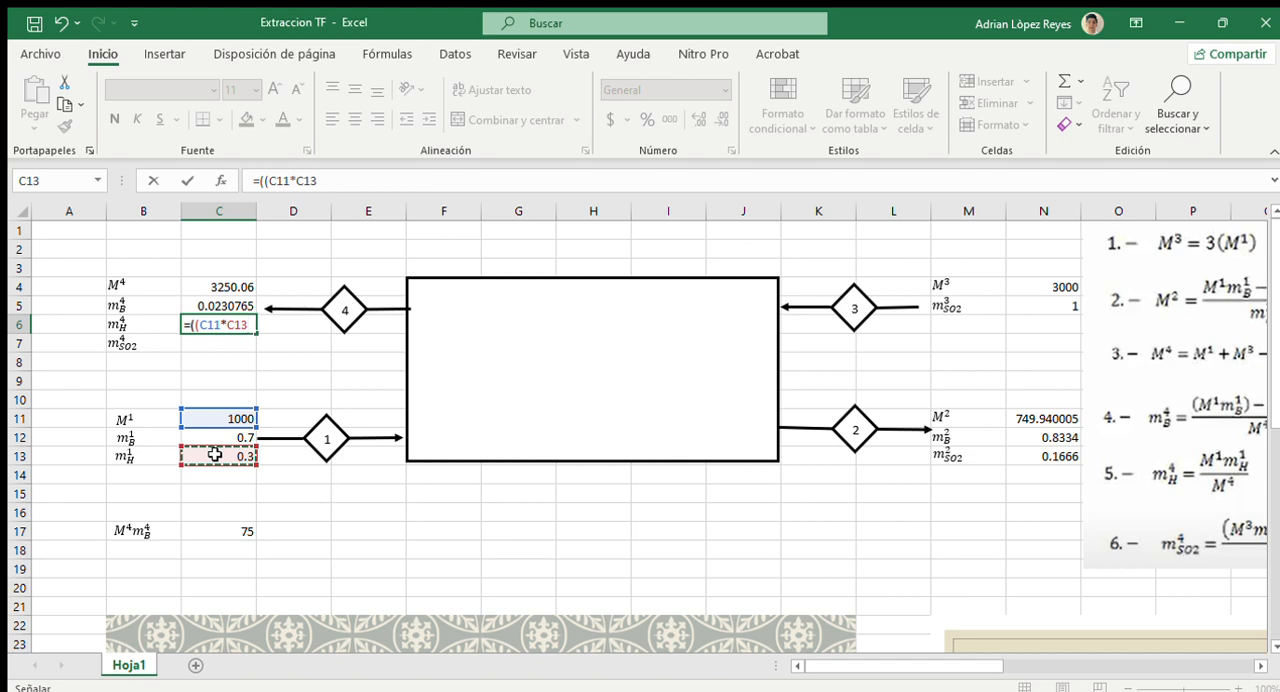
{"action": "type", "text": ")/"}
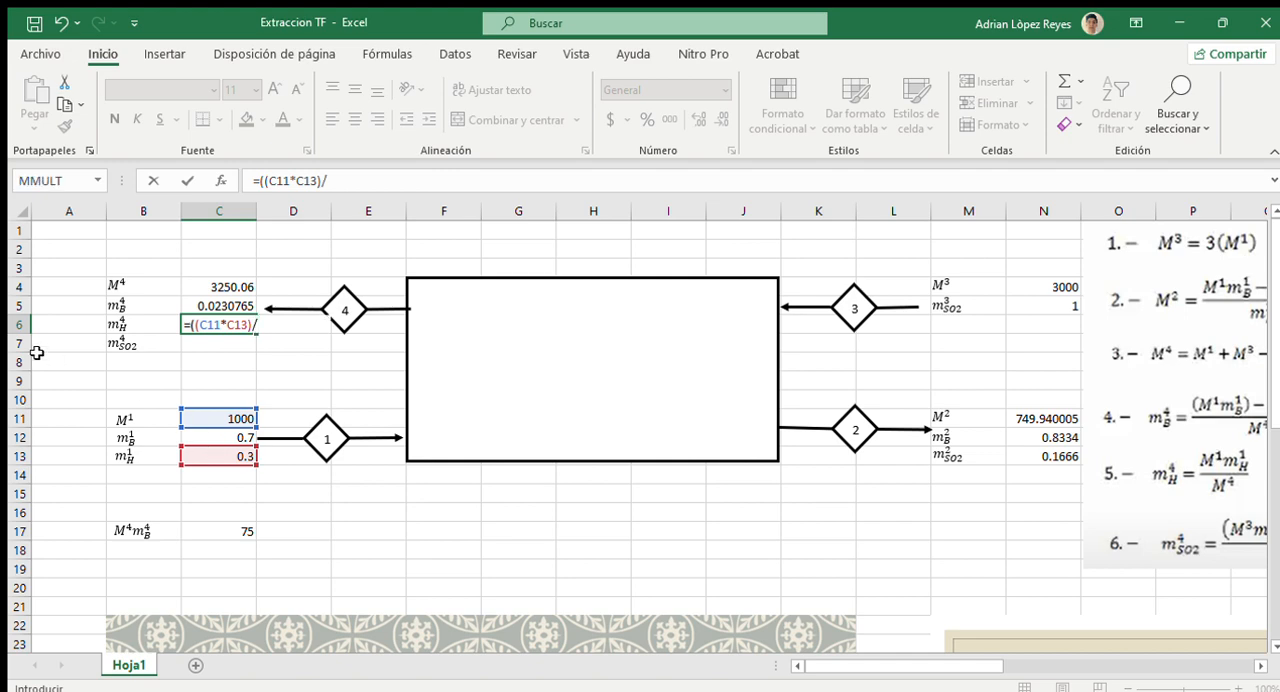
{"action": "left_click", "coordinate": [190, 285]}
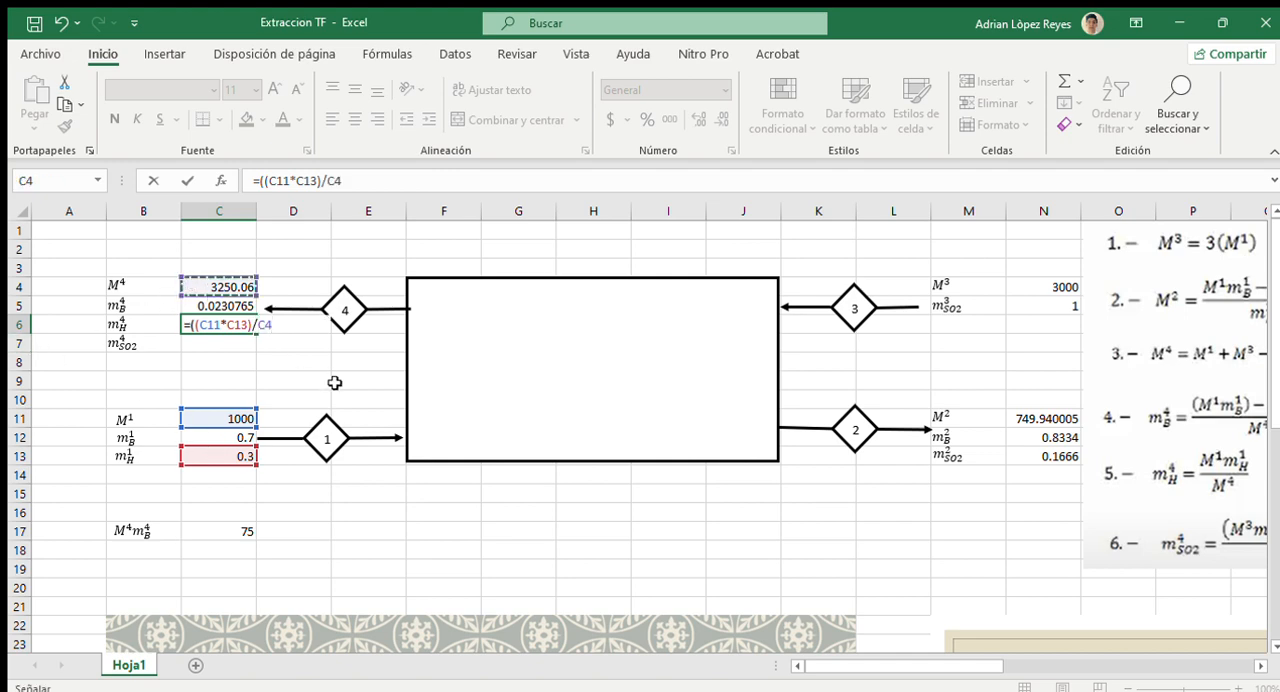
{"action": "key", "text": "Return"}
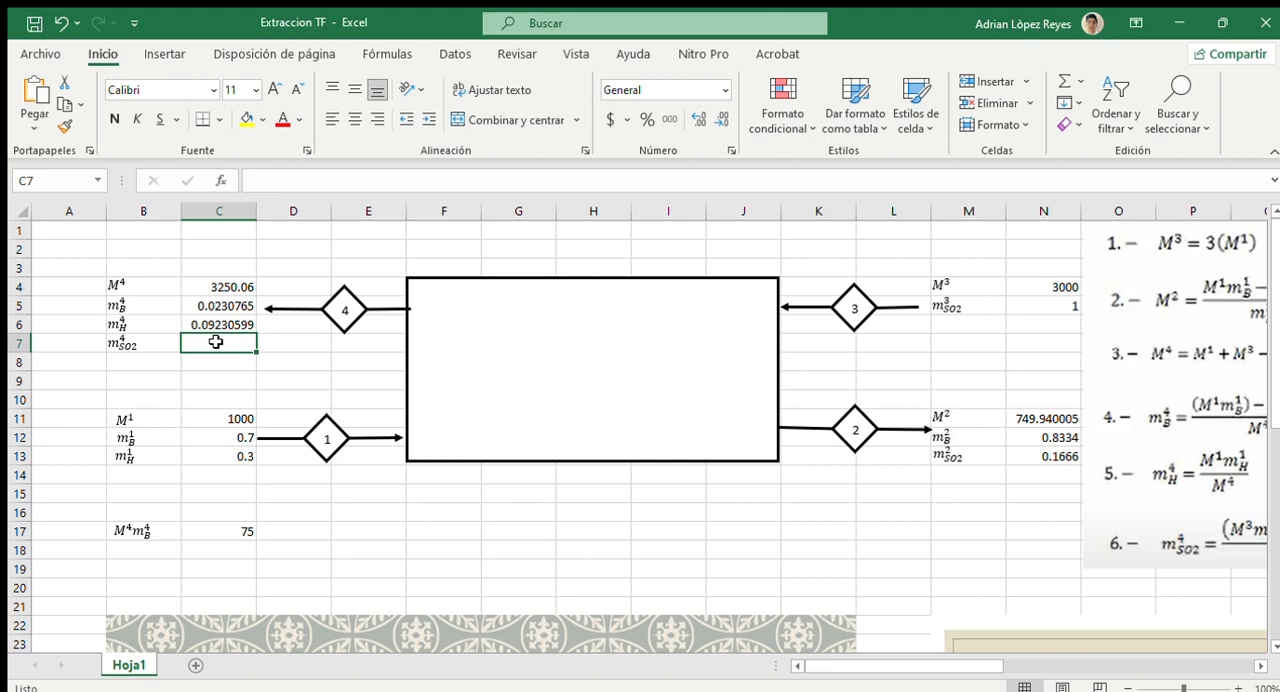
Calculate the SO2 mass fraction of stream 4 in C7 with the formula =(((N4*N5)-(N11*N13))/C4)
{"action": "type", "text": "="}
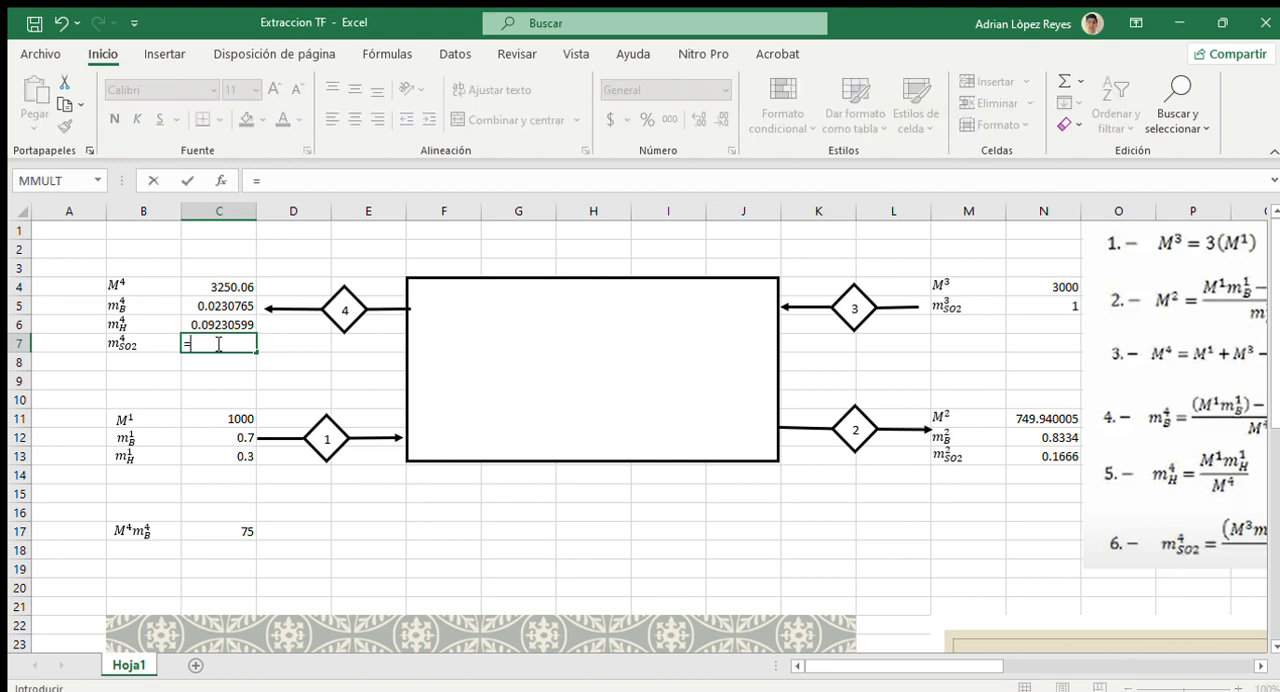
{"action": "type", "text": "((("}
{"action": "left_click", "coordinate": [1036, 287]}
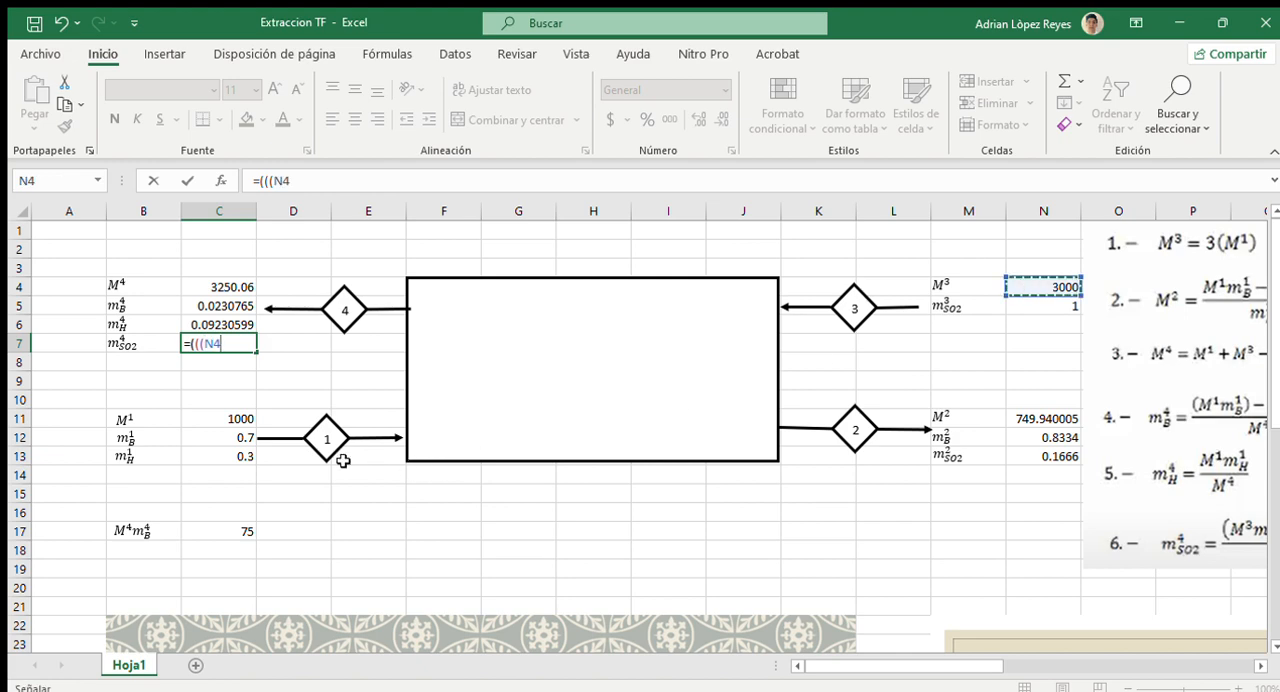
{"action": "type", "text": "*"}
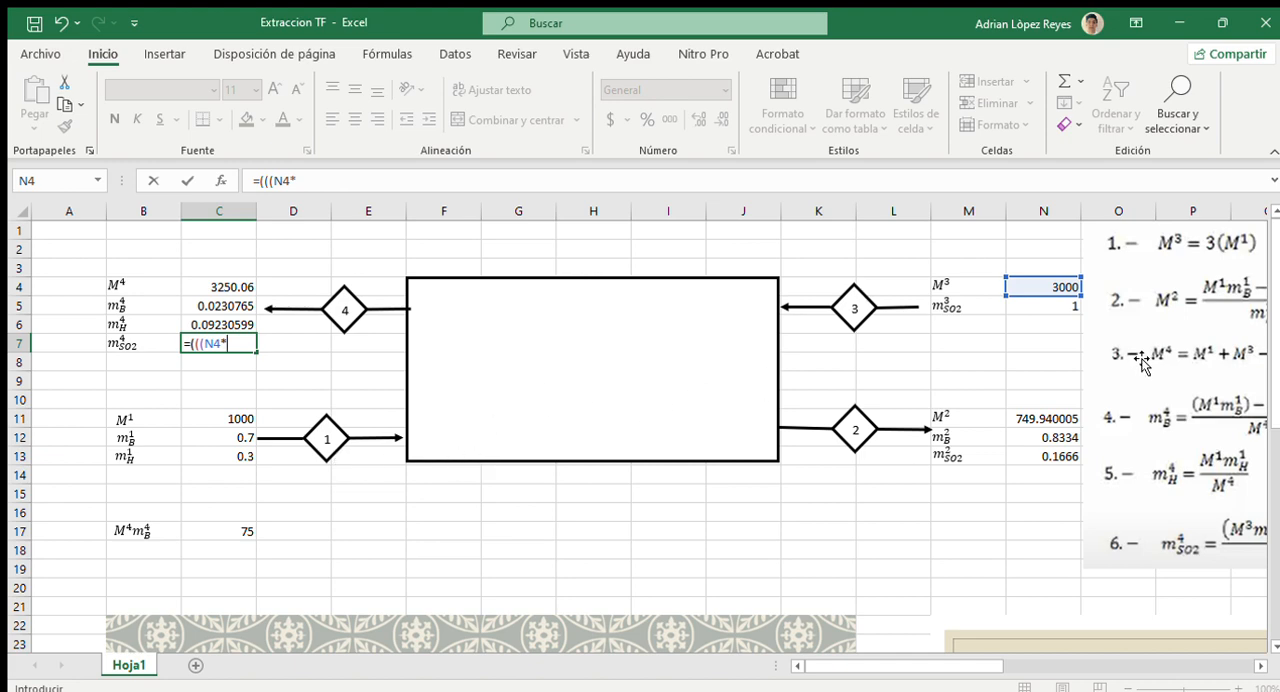
{"action": "left_click", "coordinate": [1034, 305]}
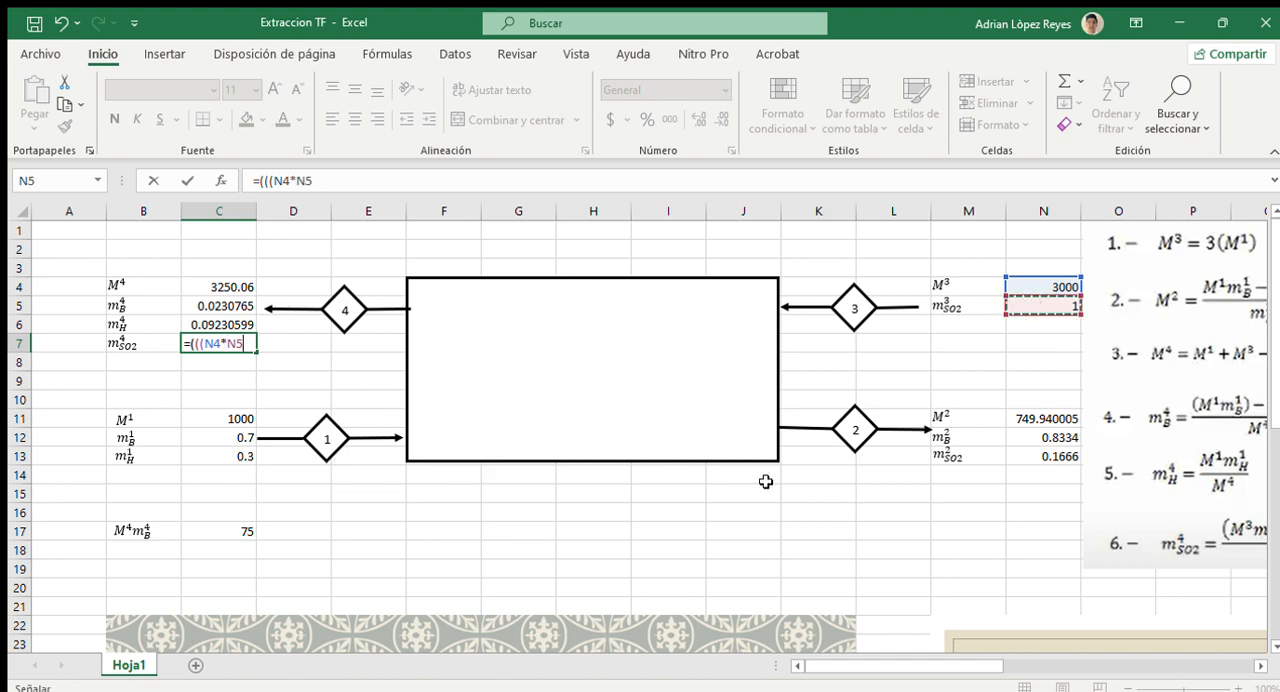
{"action": "type", "text": ")-"}
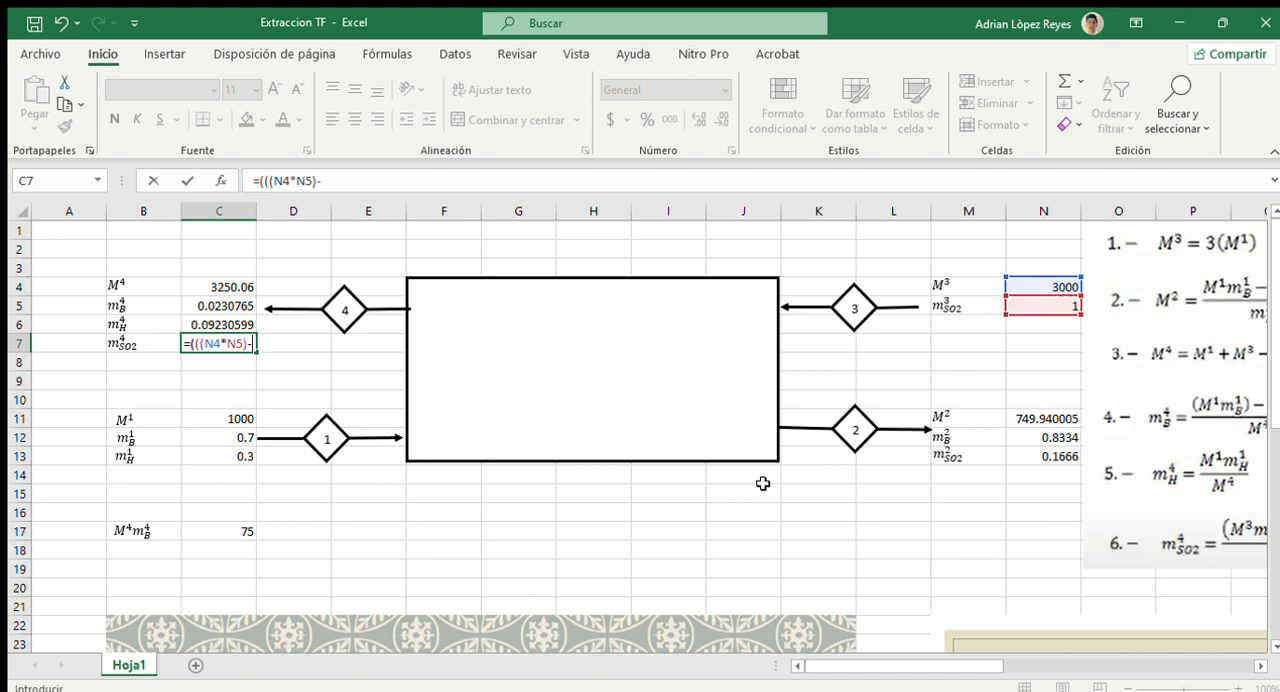
{"action": "type", "text": "("}
{"action": "left_click", "coordinate": [1012, 420]}
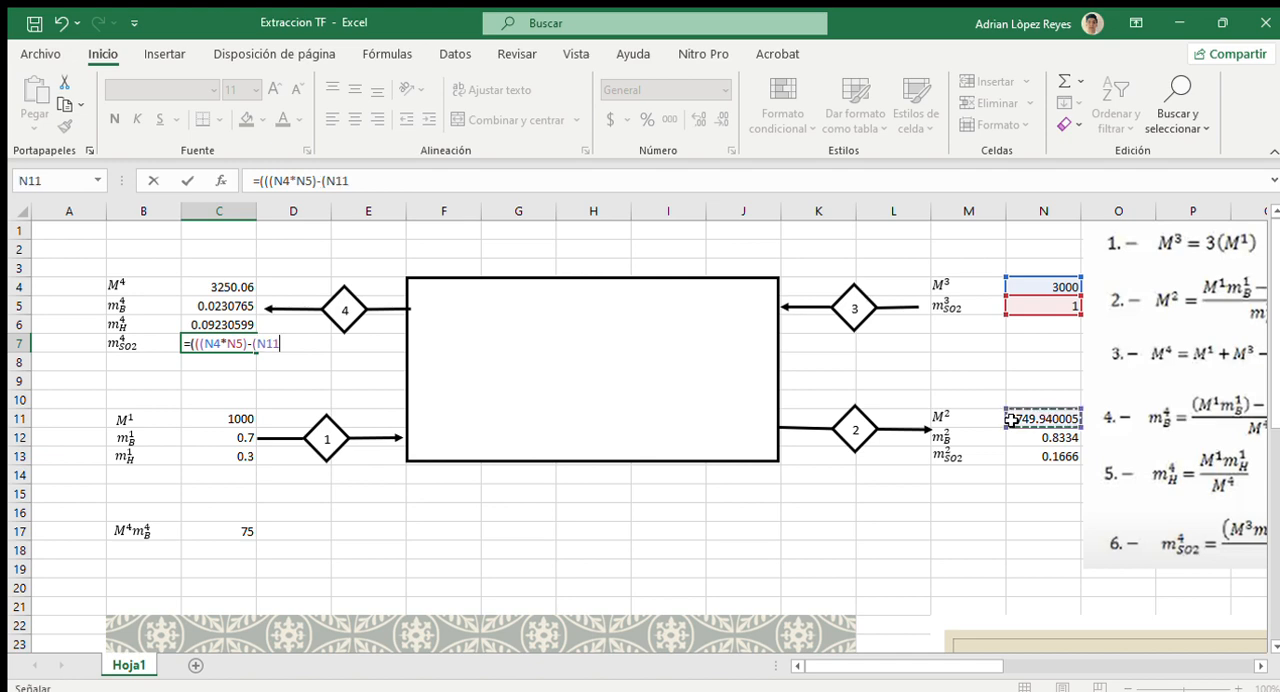
{"action": "type", "text": "*"}
{"action": "left_click", "coordinate": [1022, 456]}
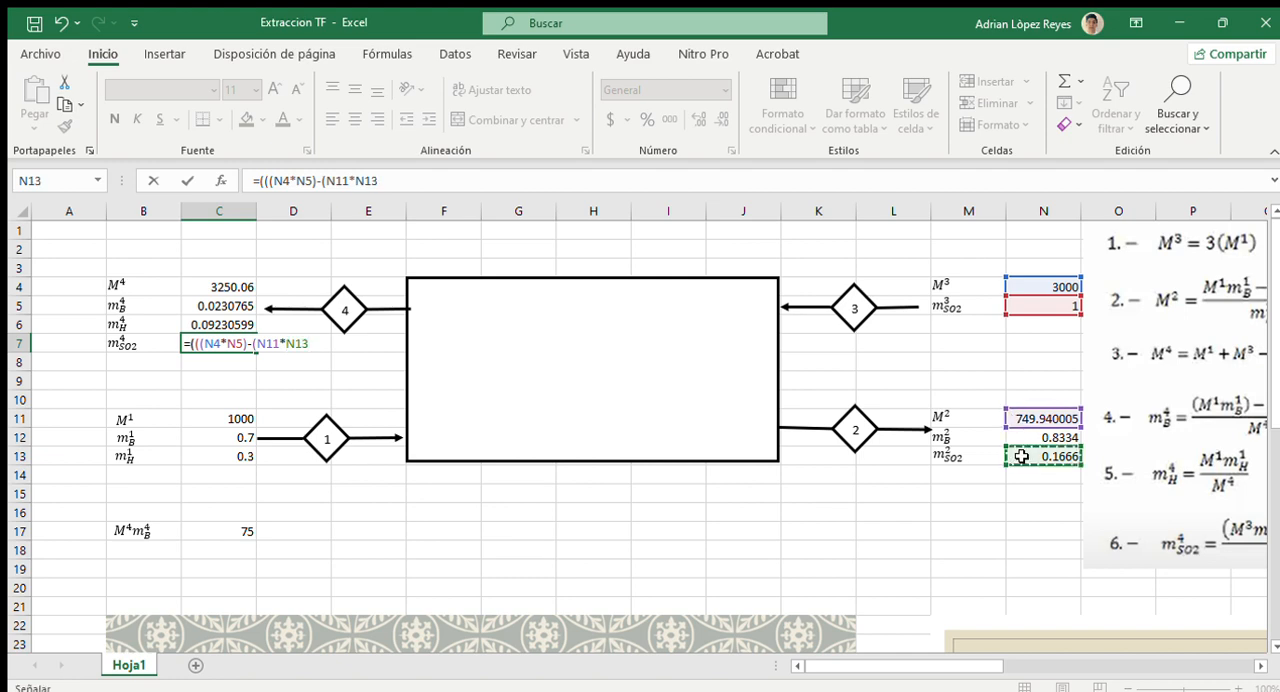
{"action": "type", "text": "))"}
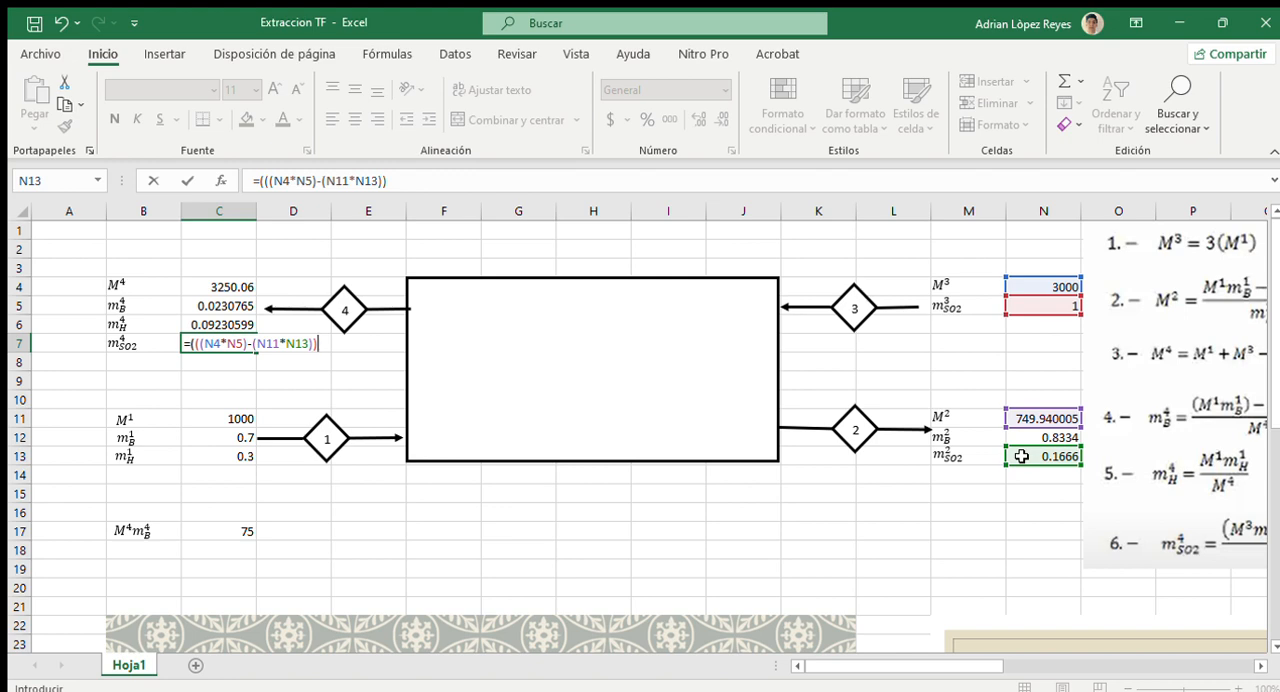
{"action": "type", "text": "/"}
{"action": "left_click", "coordinate": [232, 287]}
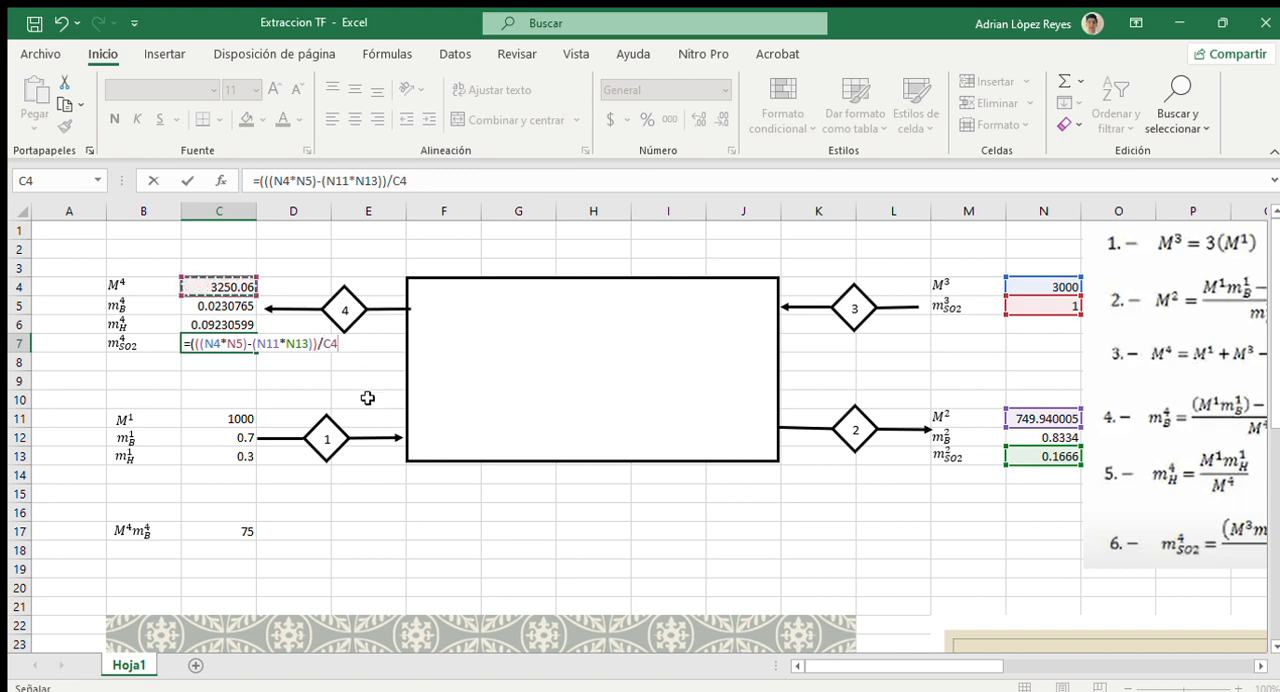
{"action": "type", "text": ")"}
{"action": "key", "text": "Return"}
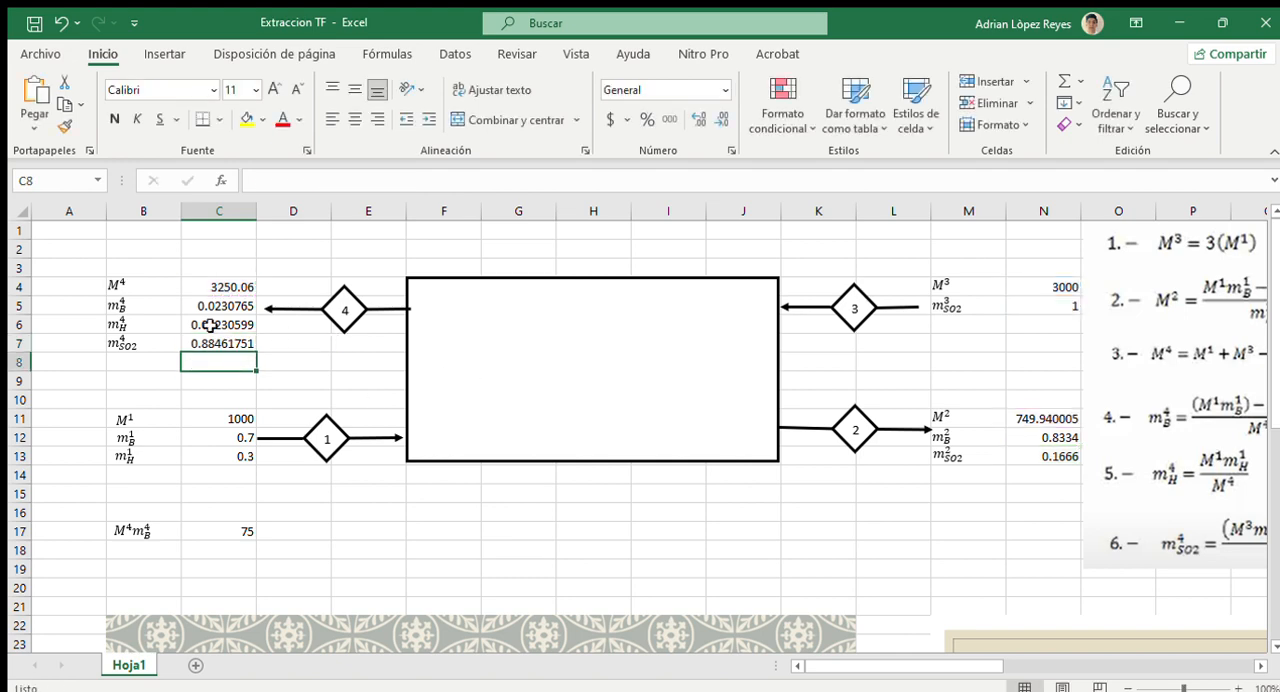